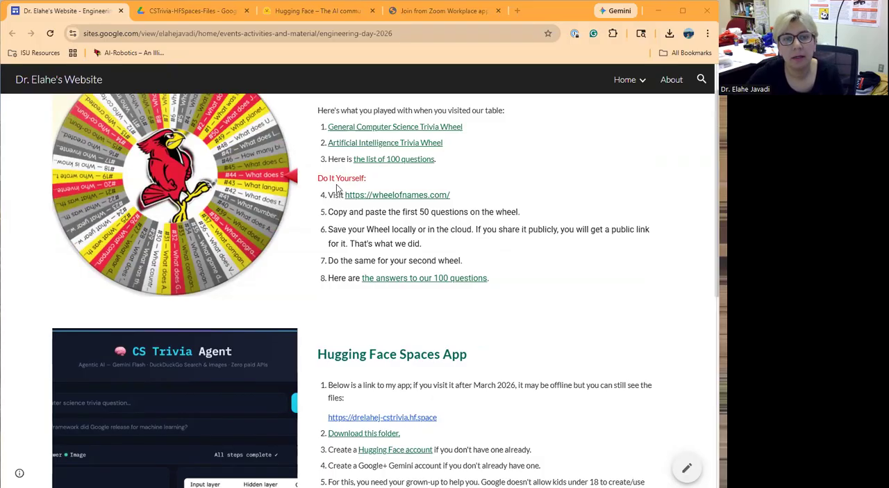
# - Search the web for google ai studio in a new tab and open Google AI Studio's API keys page
pyautogui.scroll(1, 341, 192)
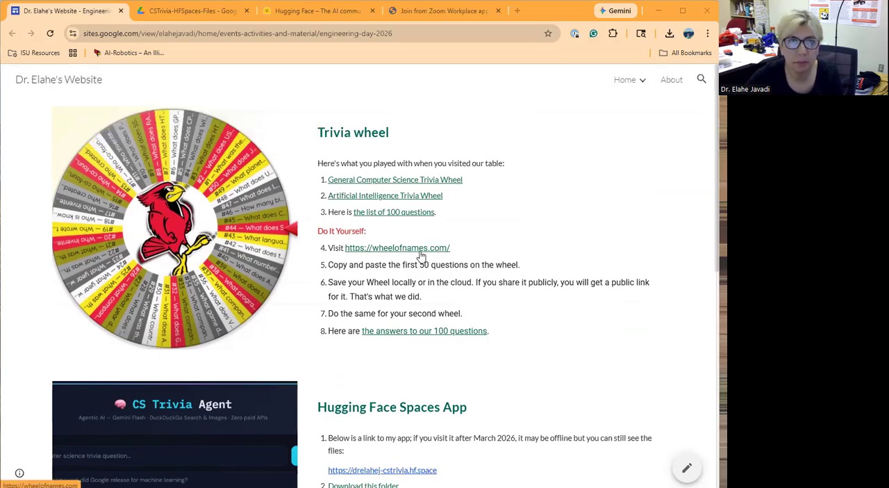
pyautogui.scroll(-3, 419, 252)
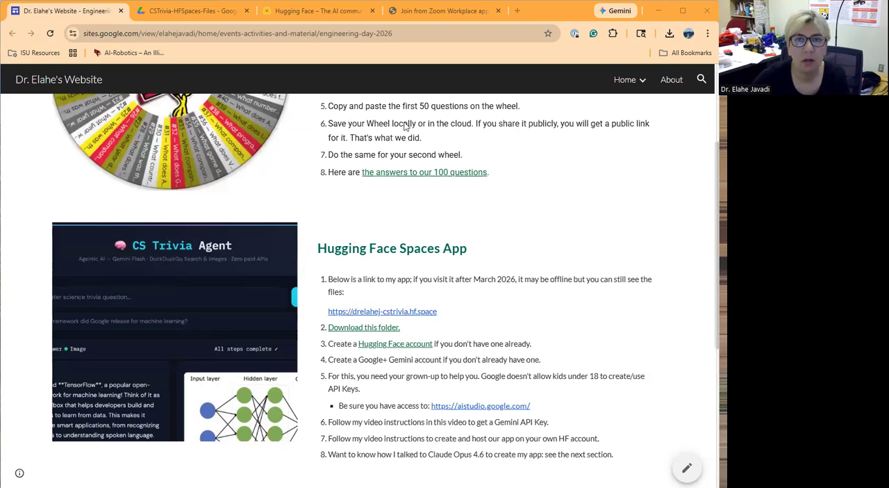
pyautogui.click(516, 11)
pyautogui.write('google ai')
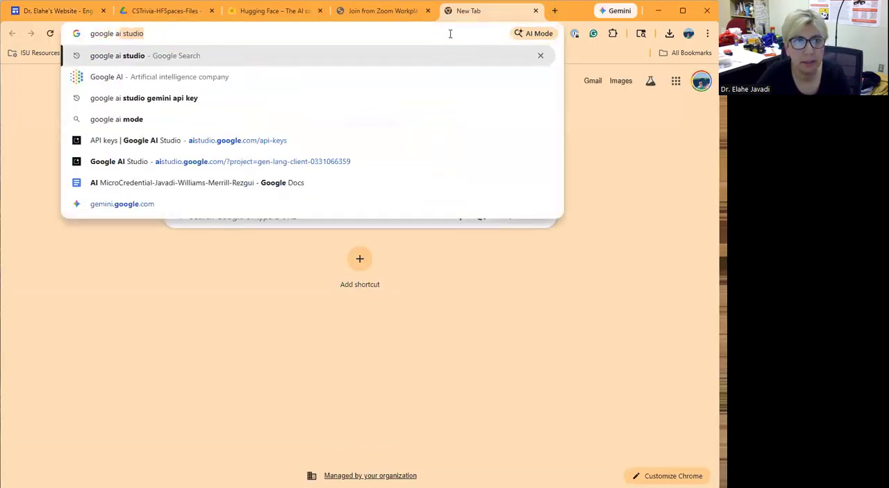
pyautogui.press('Return')
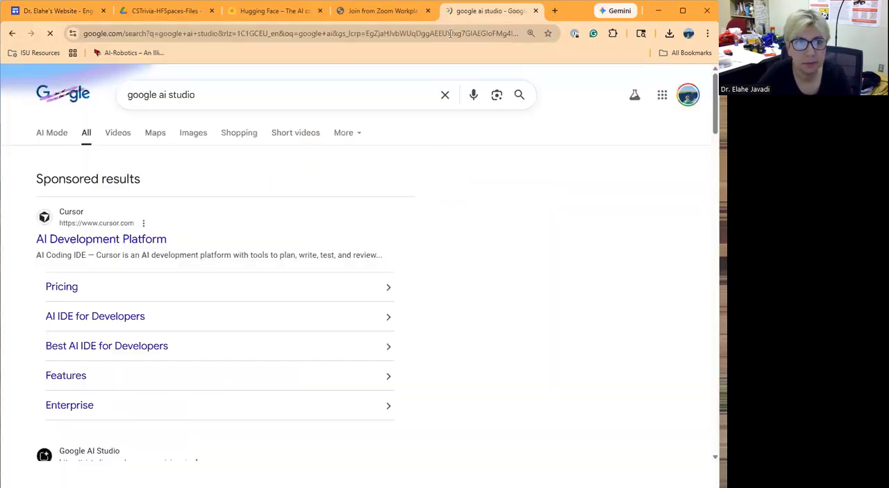
pyautogui.scroll(-1, 118, 402)
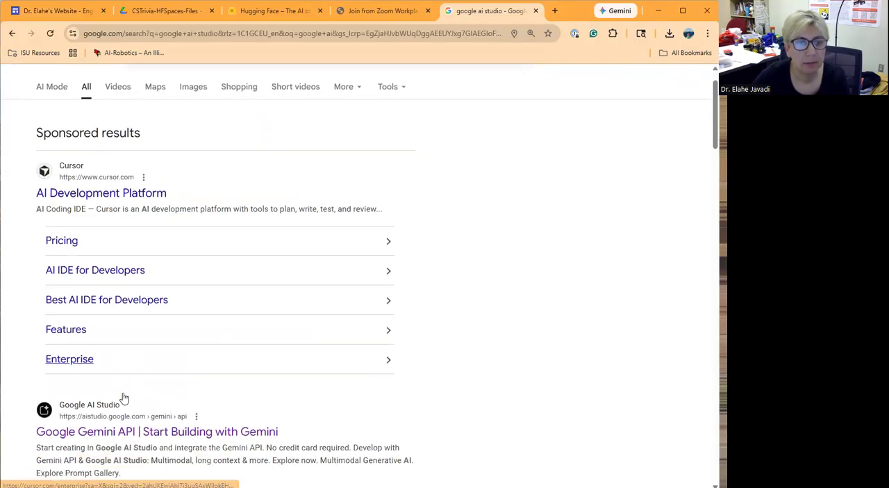
pyautogui.scroll(-2, 146, 320)
pyautogui.click(146, 318)
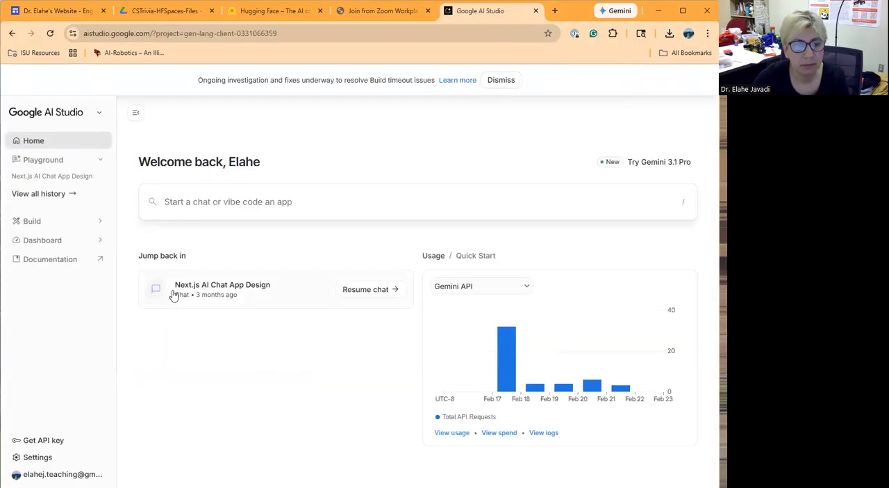
pyautogui.click(50, 443)
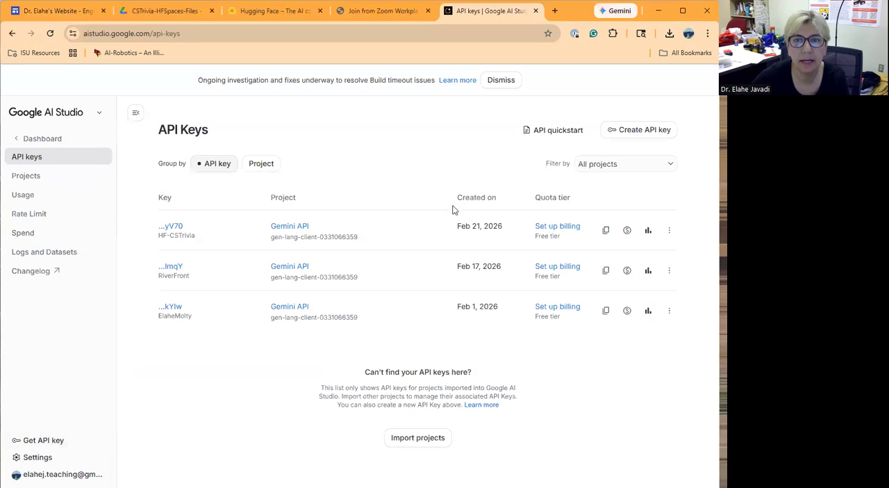
# - Create an API key named CSTrivia-Demo in the Gemini API project and copy the new key
pyautogui.click(637, 132)
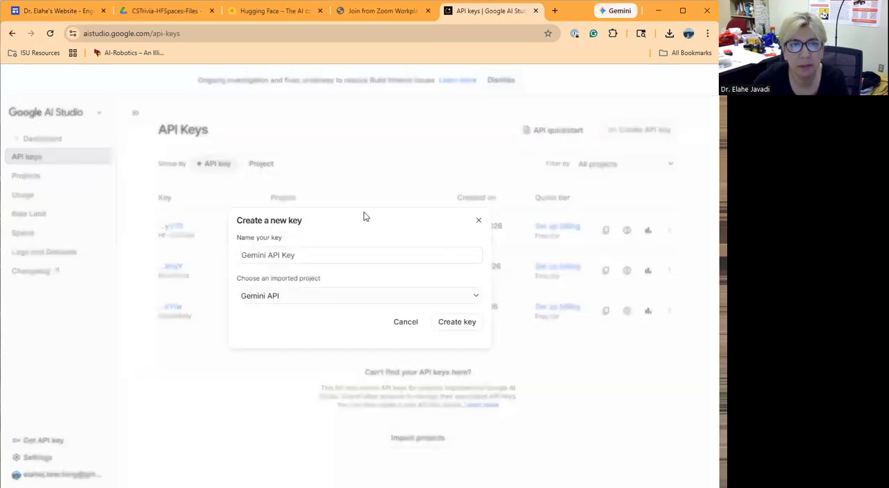
pyautogui.click(307, 255)
pyautogui.moveTo(306, 255); pyautogui.dragTo(241, 255)
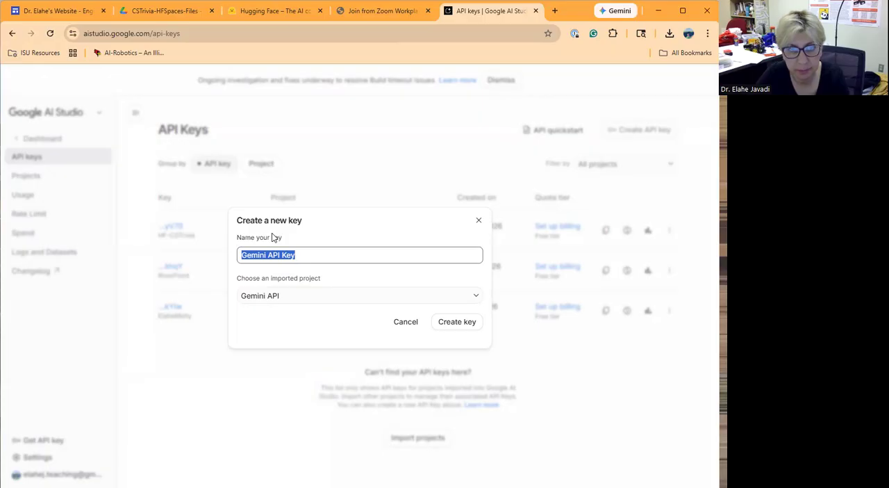
pyautogui.write('C')
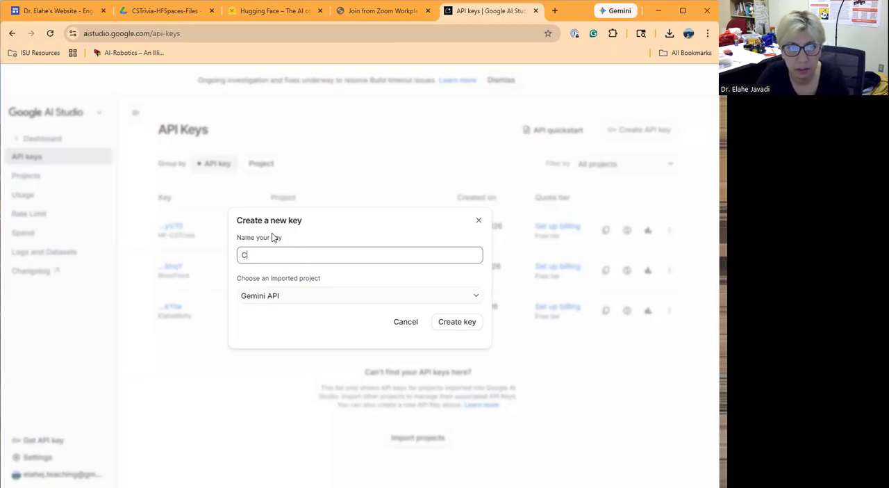
pyautogui.write('STrivia-Demo')
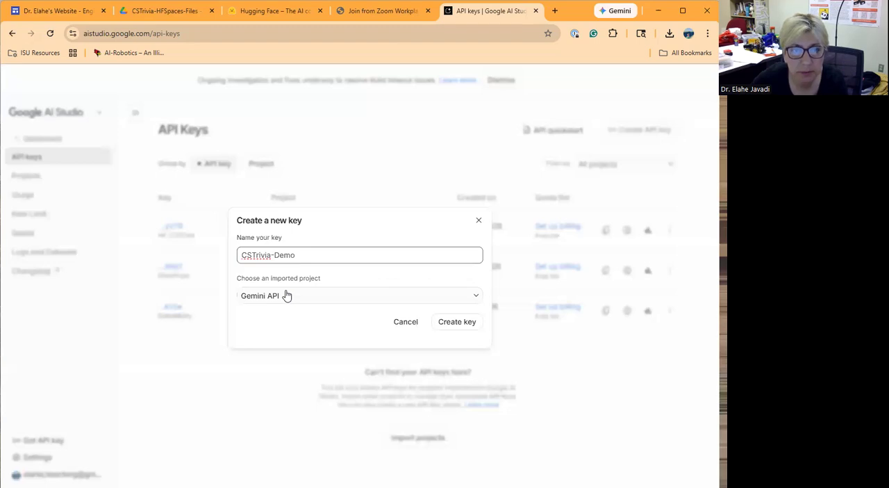
pyautogui.click(453, 323)
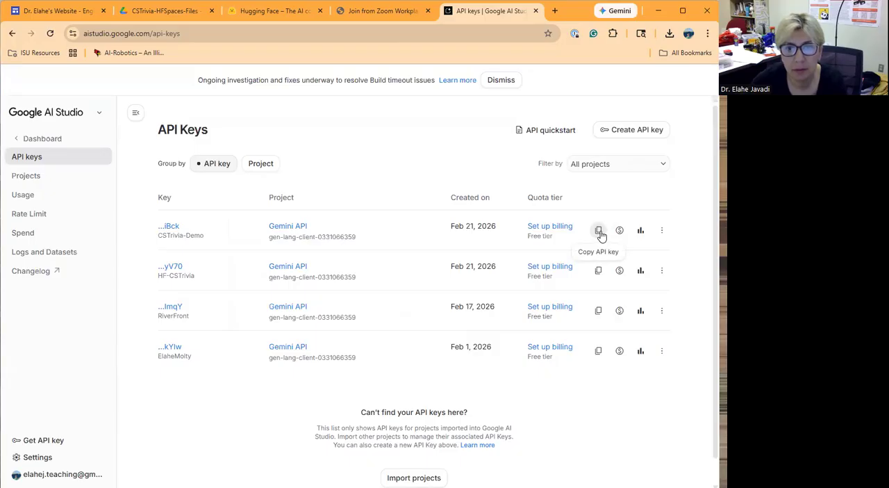
pyautogui.click(601, 234)
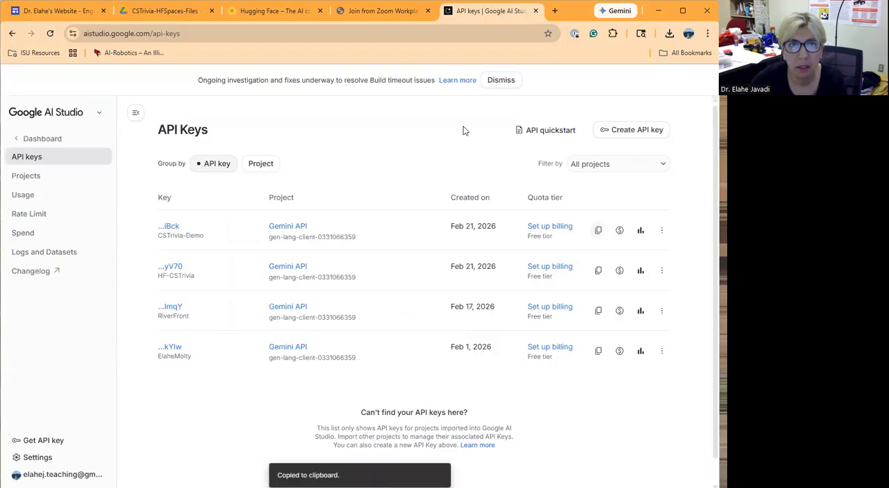
# - Switch to Hugging Face and start a new Space with the name CSTriviaDemo
pyautogui.click(274, 11)
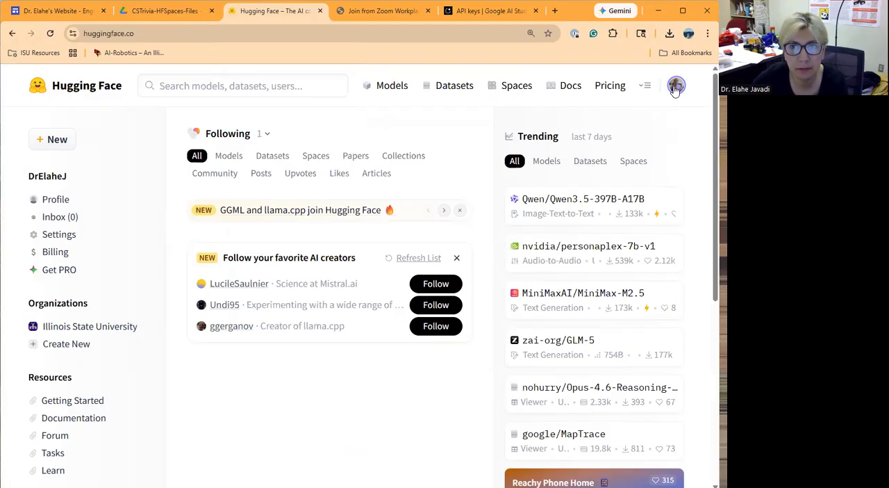
pyautogui.click(674, 86)
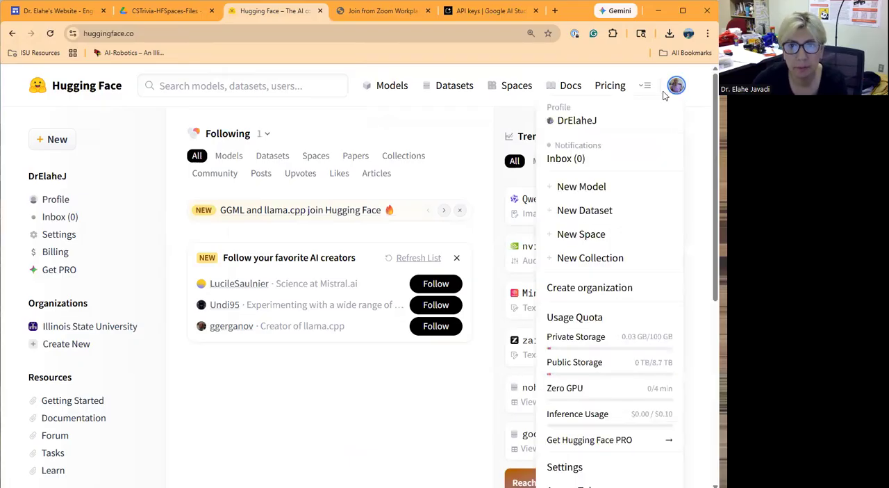
pyautogui.click(582, 235)
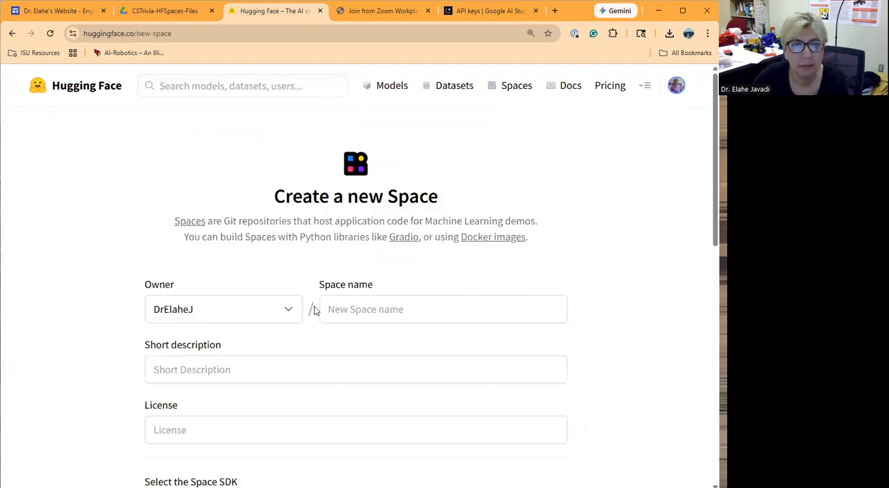
pyautogui.click(352, 312)
pyautogui.scroll(-2, 358, 309)
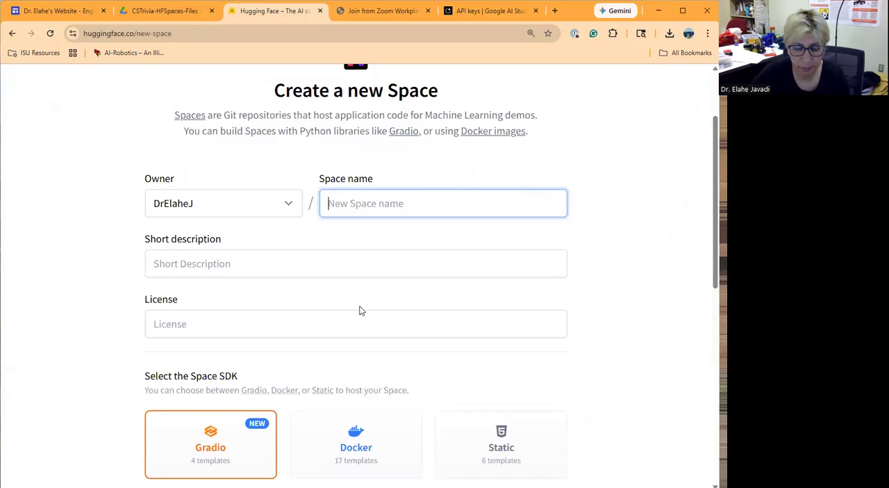
pyautogui.write('C')
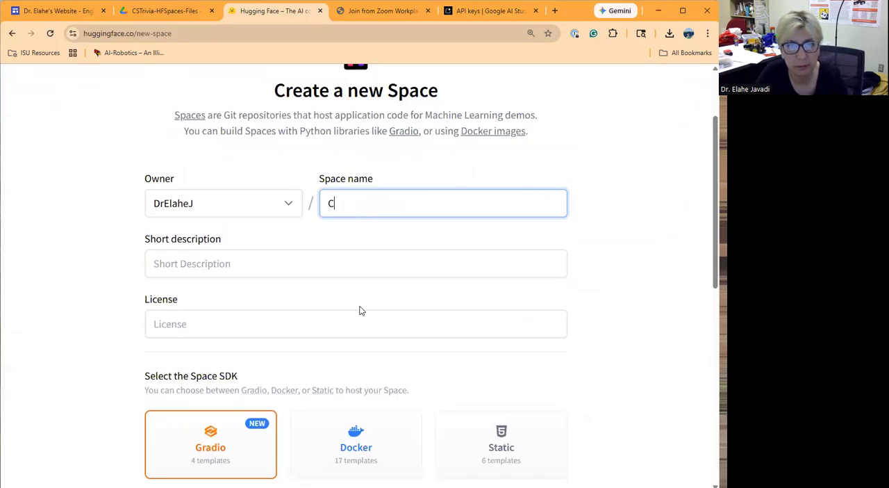
pyautogui.write('STriviaDemo')
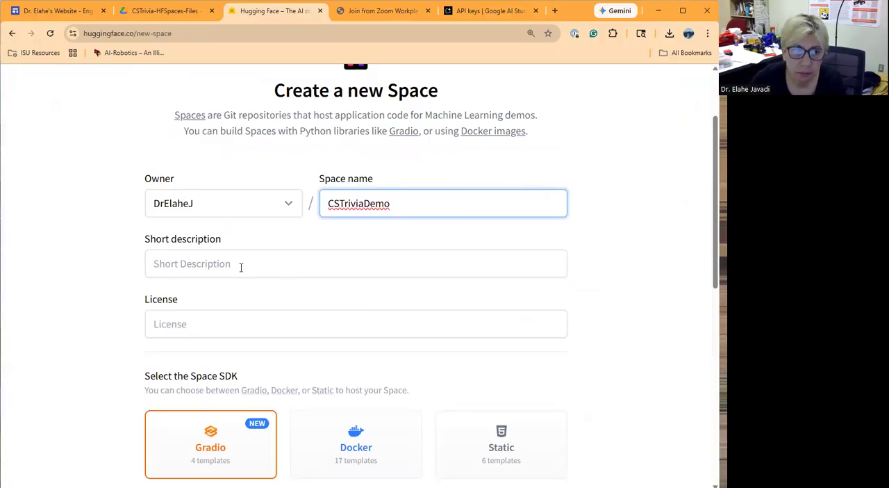
# - Give the Space the mit license and the Docker SDK, and create it as a public Space
pyautogui.click(235, 321)
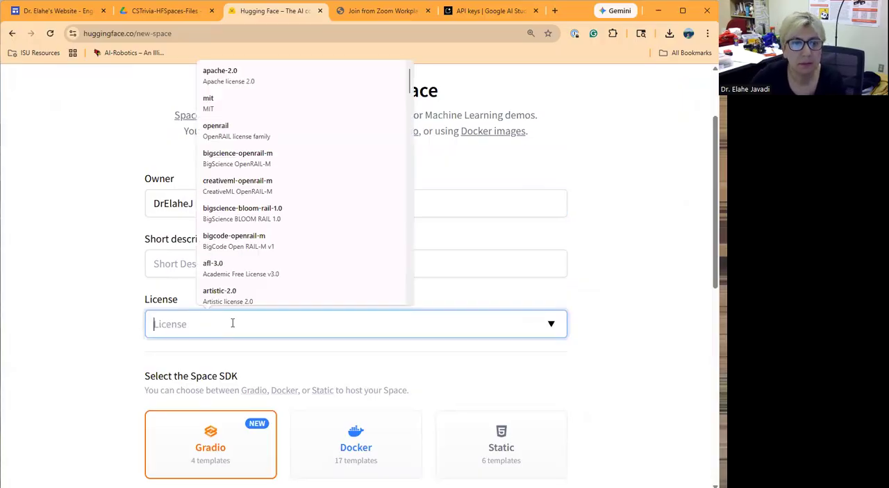
pyautogui.click(255, 102)
pyautogui.scroll(-2, 258, 252)
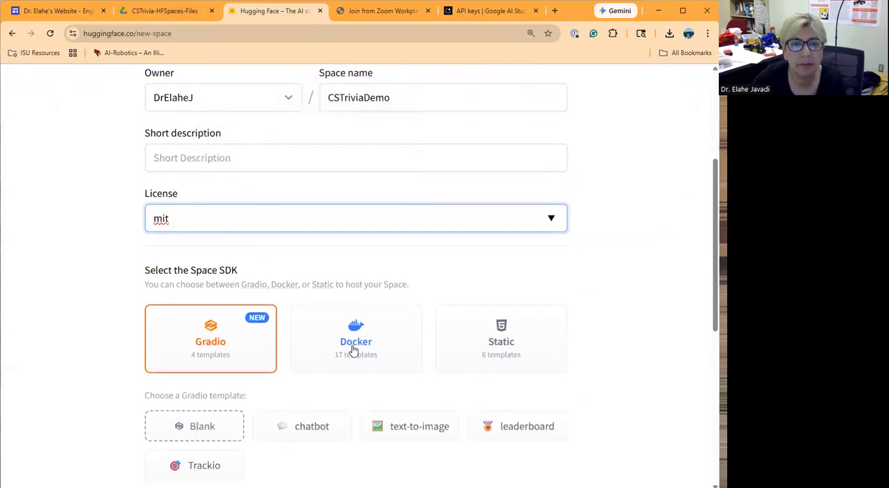
pyautogui.click(347, 342)
pyautogui.click(347, 341)
pyautogui.scroll(-5, 326, 341)
pyautogui.scroll(-3, 241, 362)
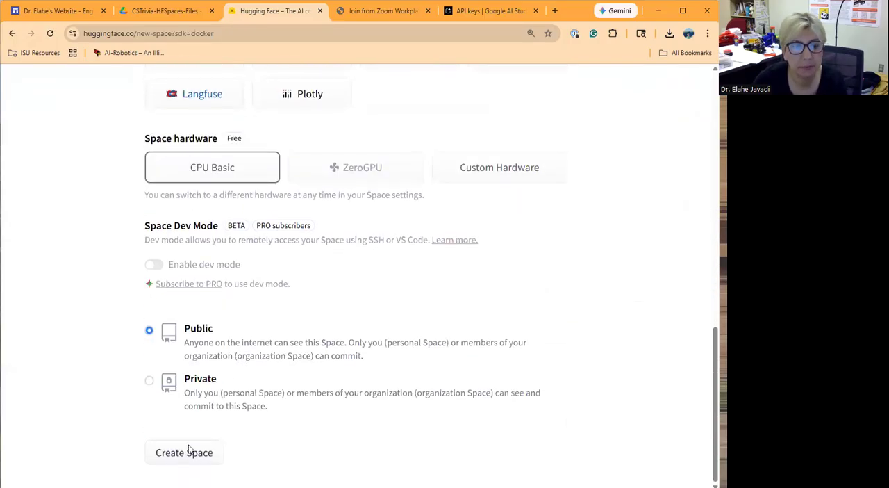
pyautogui.click(186, 452)
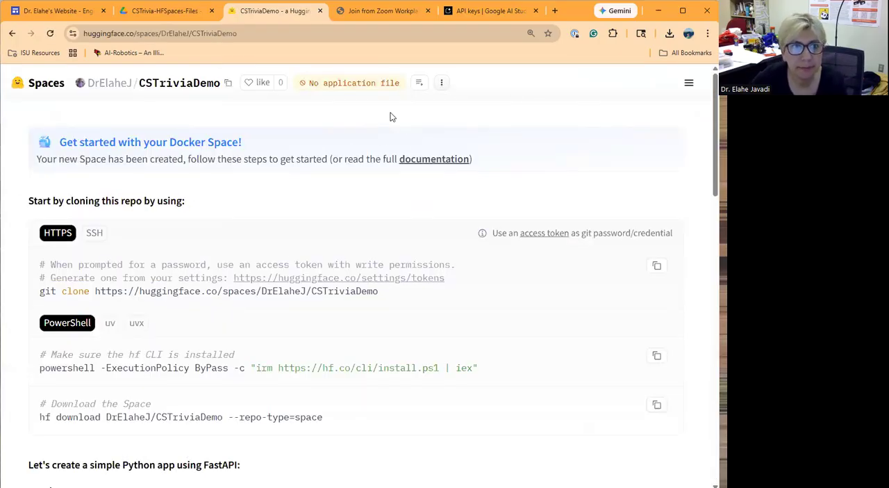
# - Open the CSTriviaDemo Space's settings and start a new secret under Variables and secrets
pyautogui.click(441, 83)
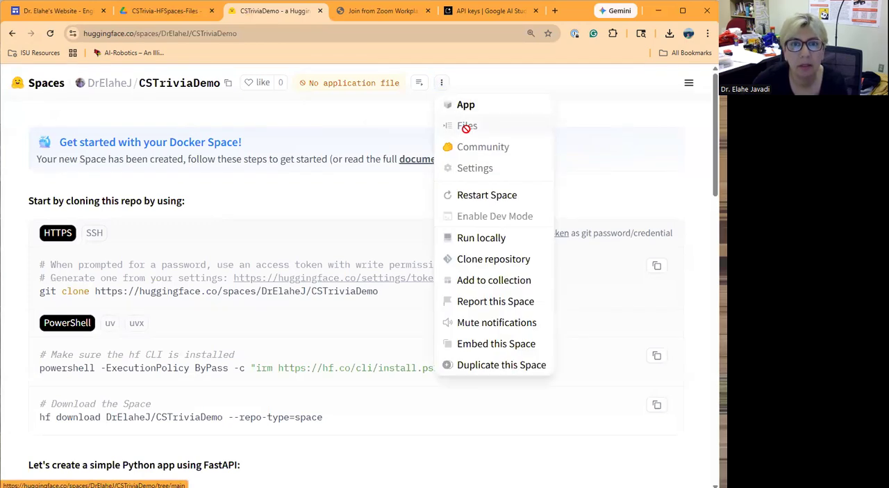
pyautogui.click(472, 169)
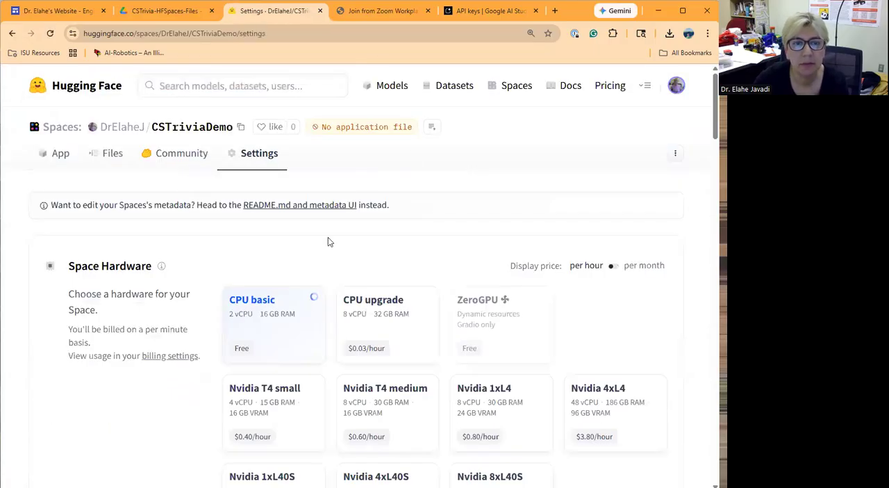
pyautogui.scroll(-2, 313, 291)
pyautogui.scroll(-5, 311, 285)
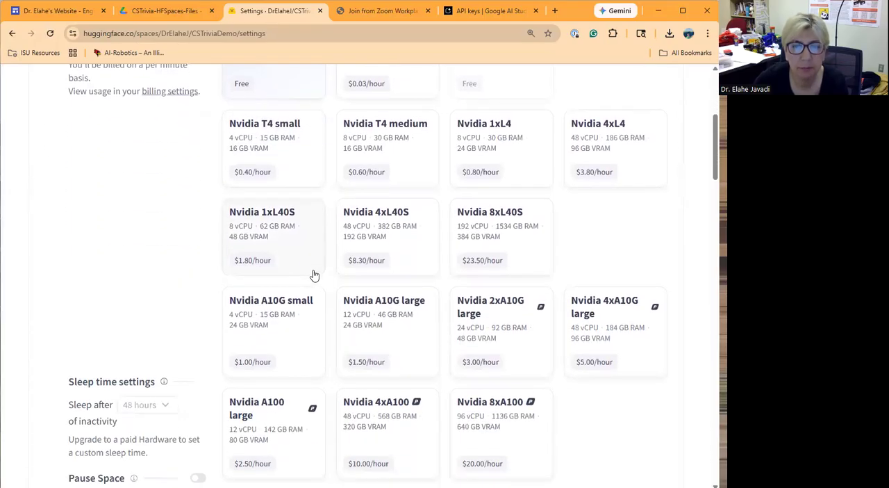
pyautogui.scroll(-6, 314, 276)
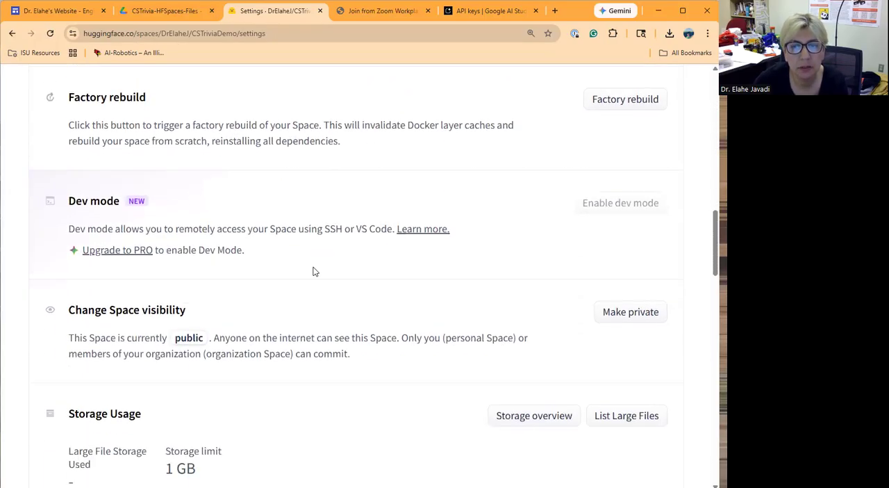
pyautogui.scroll(-4, 313, 268)
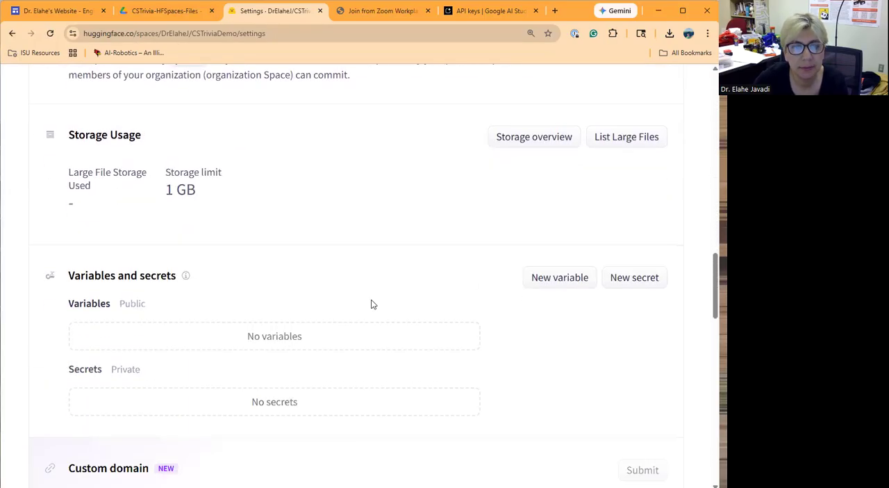
pyautogui.click(641, 278)
# - Name the new secret GEMINI_API_KEY
pyautogui.click(221, 207)
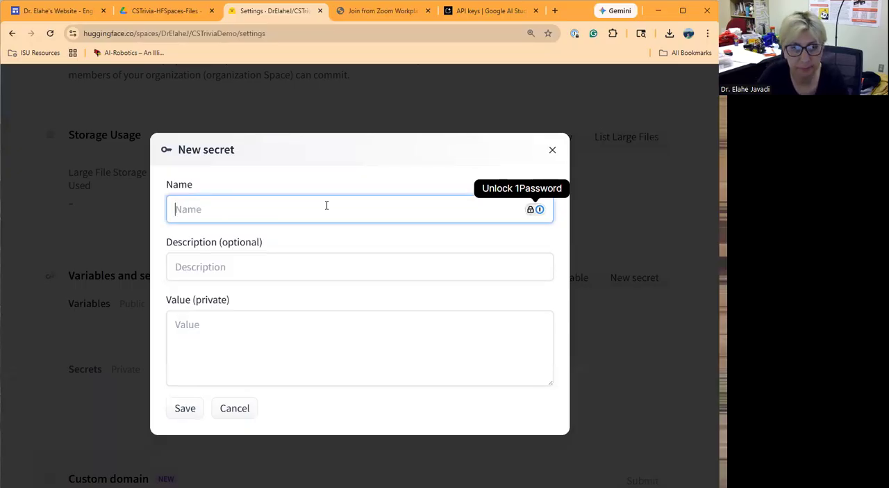
pyautogui.write('GEMINI_KE')
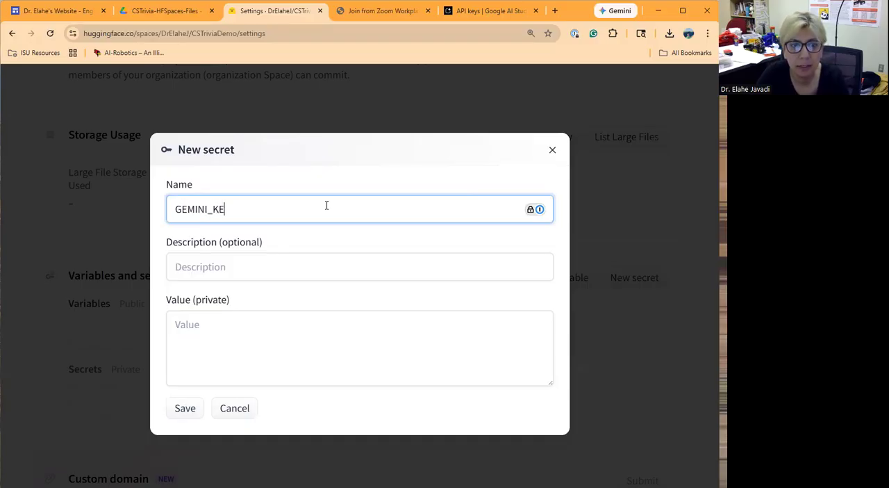
pyautogui.write('Y_')
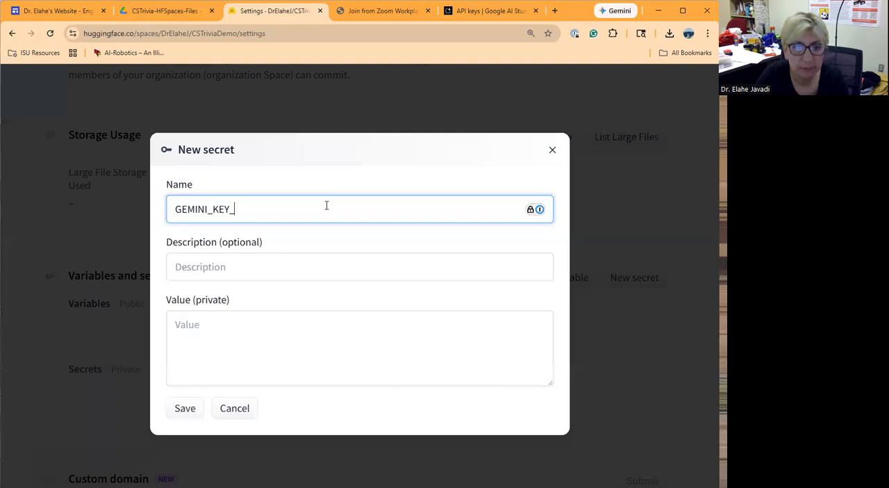
pyautogui.press('BackSpace')
pyautogui.press('BackSpace')
pyautogui.press('BackSpace')
pyautogui.write('A')
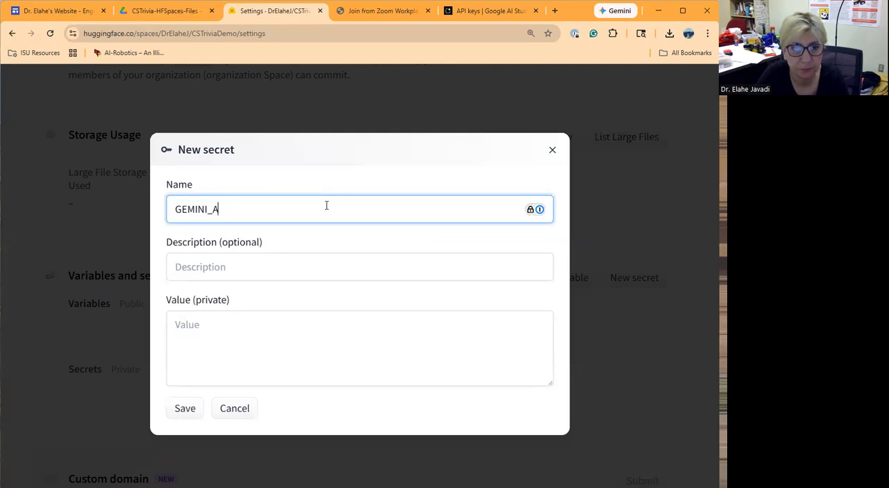
pyautogui.write('PI_KEY')
# - Paste the copied Gemini API key as the secret's private value and save the secret
pyautogui.click(230, 325)
pyautogui.hotkey('ctrl', 'v')
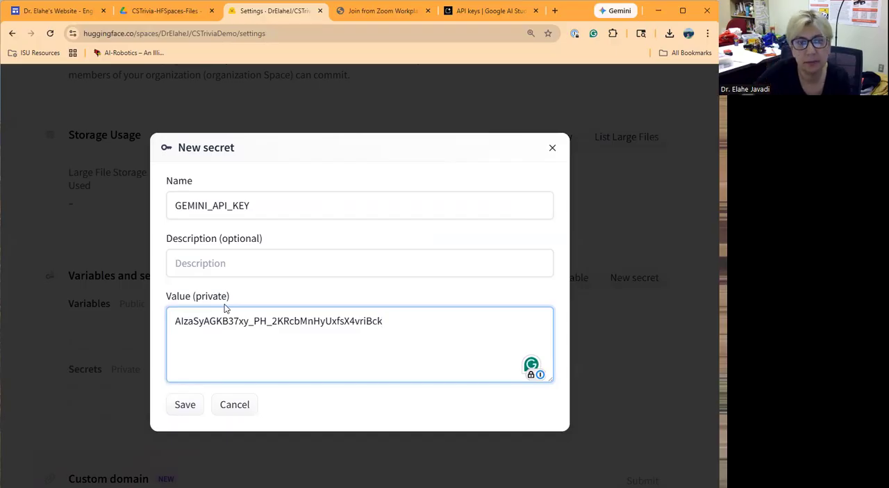
pyautogui.click(192, 408)
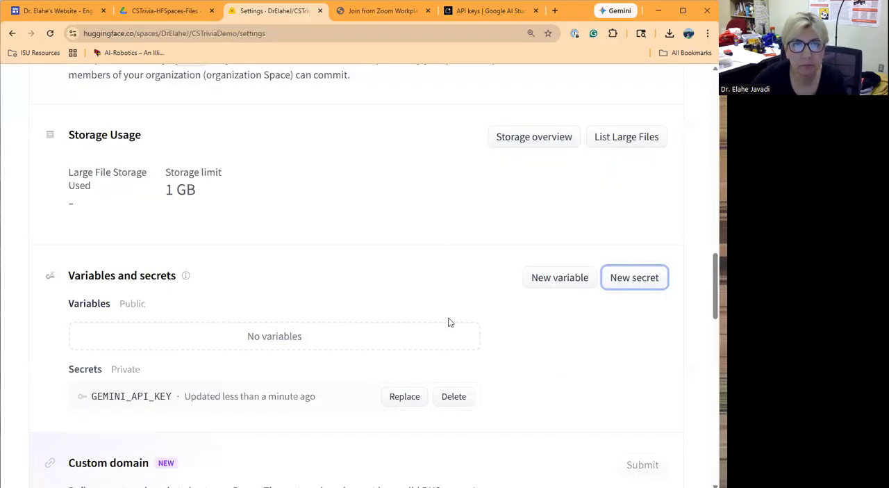
pyautogui.scroll(15, 373, 262)
pyautogui.scroll(4, 373, 259)
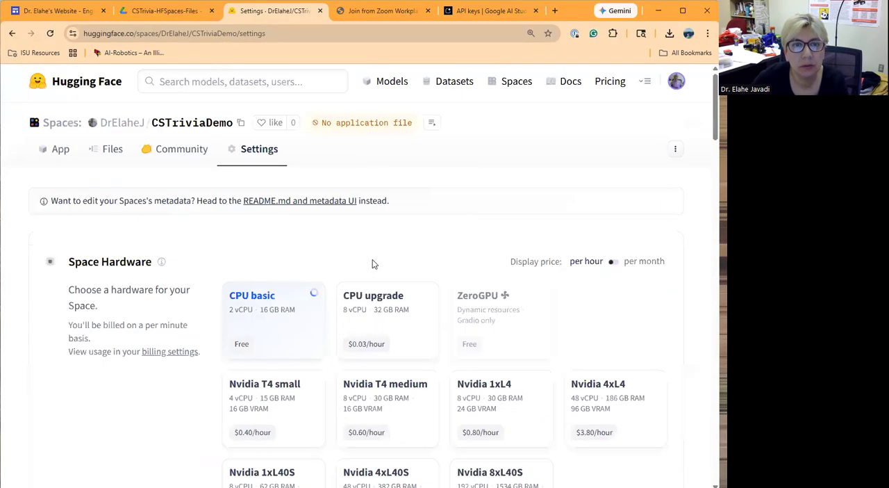
# - Open the Space's file list, then go to the shared CSTrivia-HFSpaces-Files Drive folder via the website's folder link and download it
pyautogui.click(115, 156)
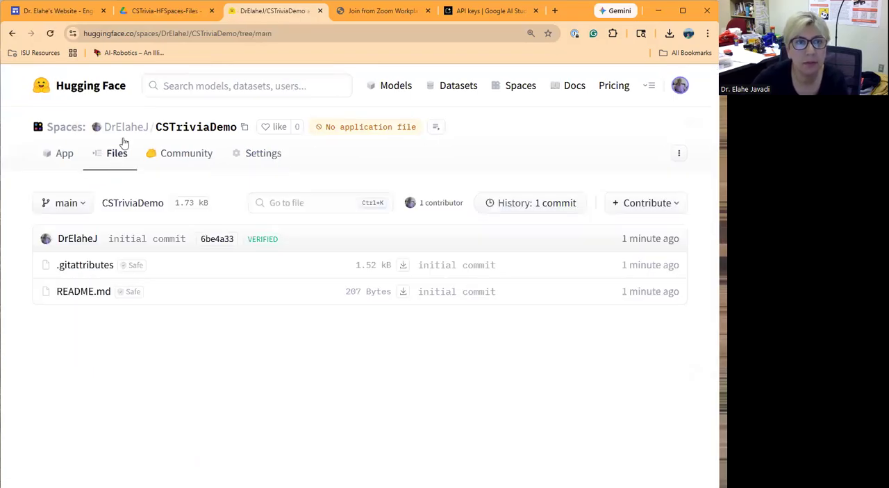
pyautogui.click(62, 11)
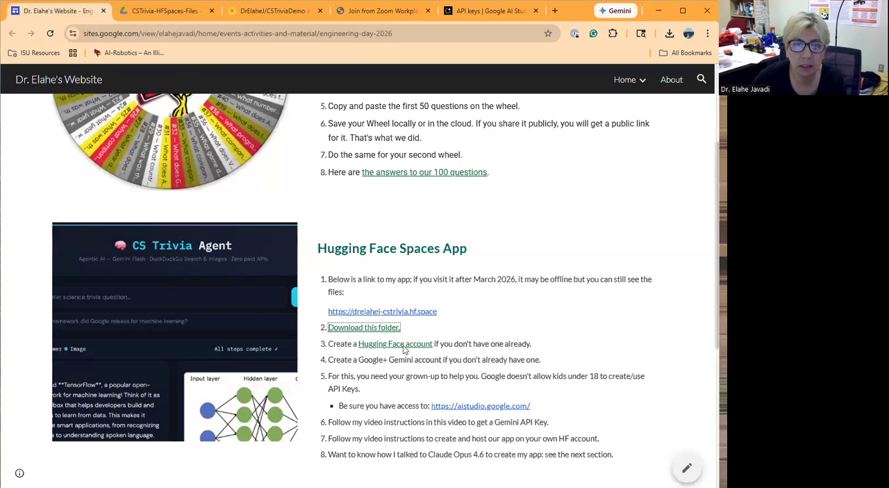
pyautogui.click(369, 332)
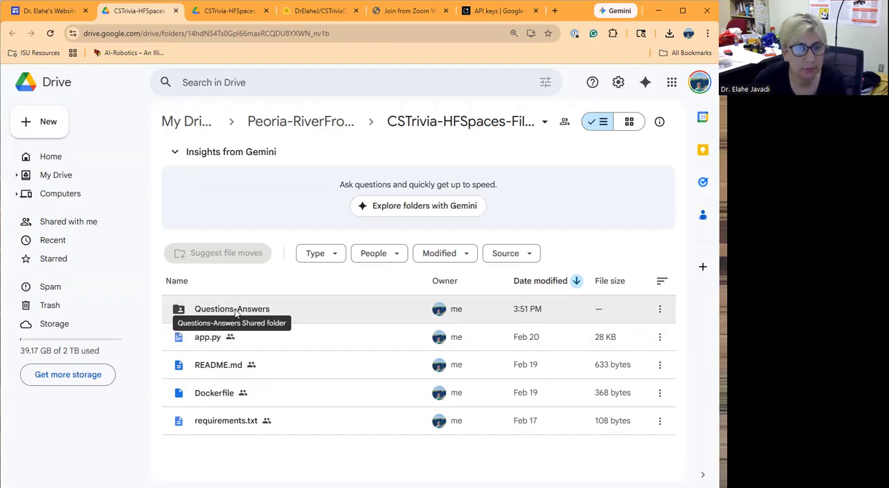
pyautogui.click(545, 124)
pyautogui.click(441, 177)
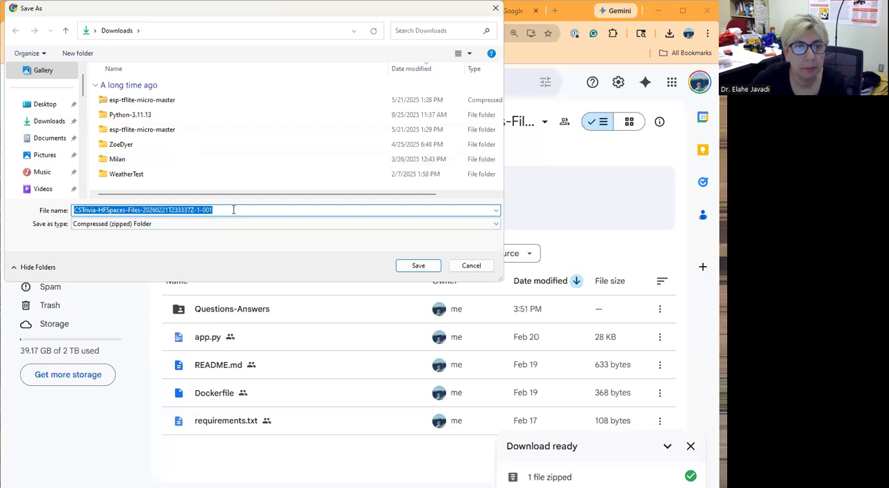
# - Save the zip in Downloads as CSTrivia-HFSpaces-Files, without the date suffix, and show the downloaded file in its folder
pyautogui.click(233, 209)
pyautogui.hotkey('shift', 'Left')
pyautogui.hotkey('shift', 'Left')
pyautogui.hotkey('shift', 'Left')
pyautogui.hotkey('shift', 'Left')
pyautogui.hotkey('shift', 'Left')
pyautogui.hotkey('shift', 'Left')
pyautogui.hotkey('shift', 'Left')
pyautogui.hotkey('shift', 'Left')
pyautogui.hotkey('shift', 'Left')
pyautogui.hotkey('shift', 'Left')
pyautogui.hotkey('shift', 'Left')
pyautogui.hotkey('shift', 'Left')
pyautogui.hotkey('shift', 'Left')
pyautogui.hotkey('shift', 'Left')
pyautogui.hotkey('shift', 'Left')
pyautogui.hotkey('shift', 'Left')
pyautogui.hotkey('shift', 'Left')
pyautogui.hotkey('shift', 'Left')
pyautogui.hotkey('shift', 'Left')
pyautogui.hotkey('shift', 'Left')
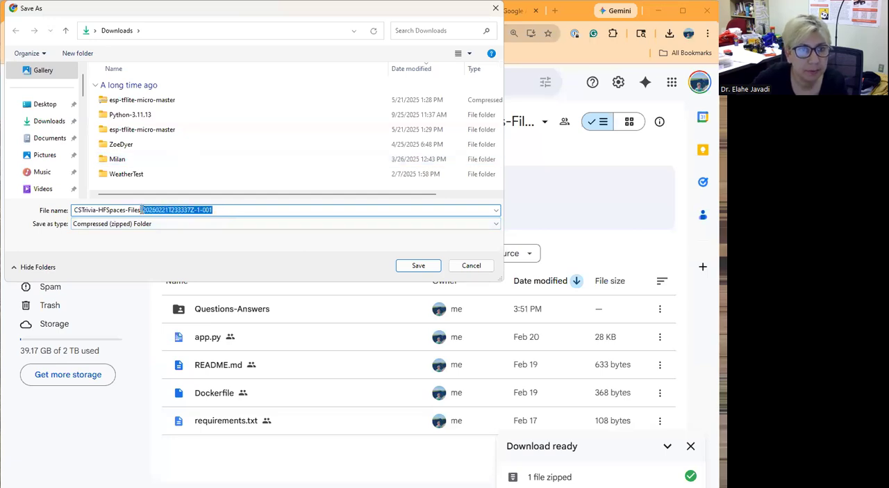
pyautogui.press('BackSpace')
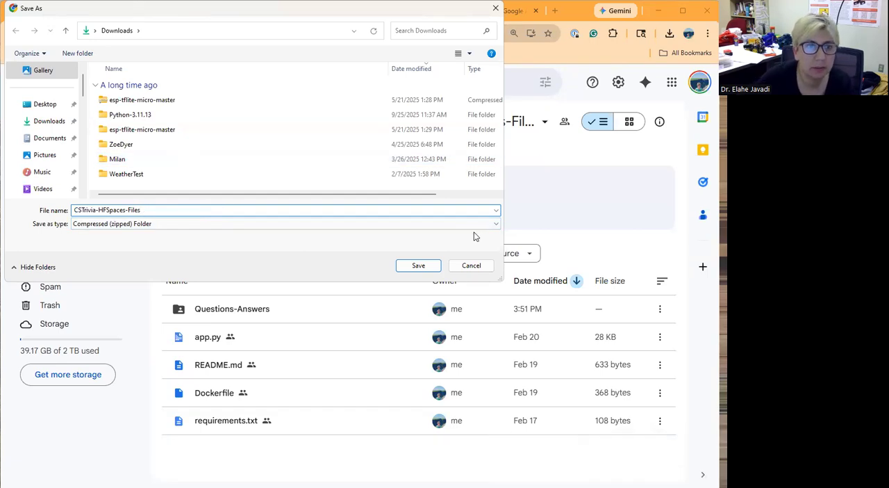
pyautogui.click(429, 267)
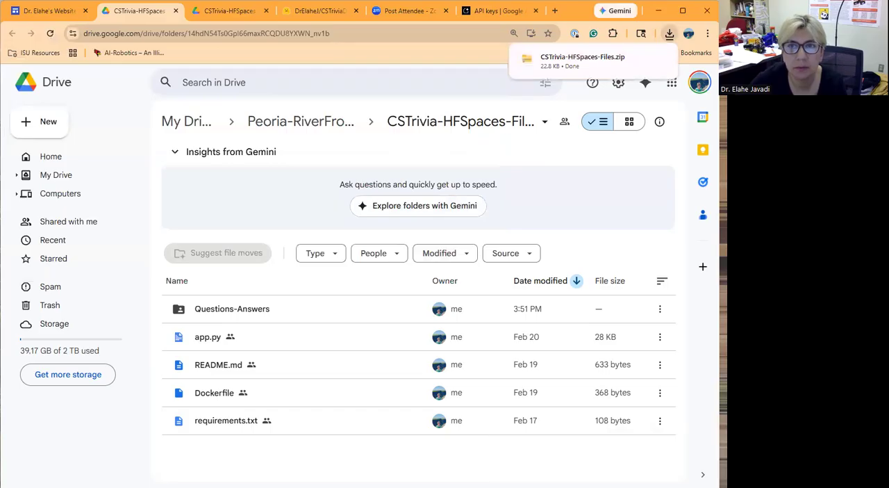
pyautogui.click(640, 61)
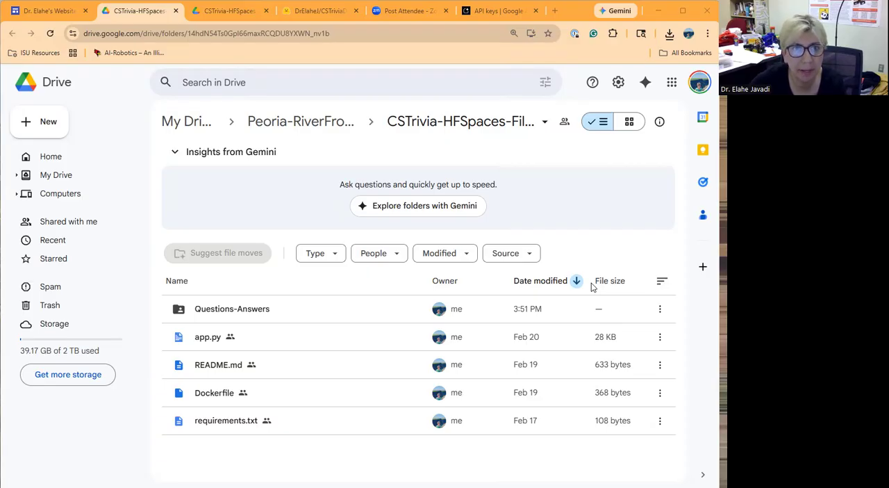
# - Return to the CSTriviaDemo Space's files and start uploading files from the computer
pyautogui.click(318, 11)
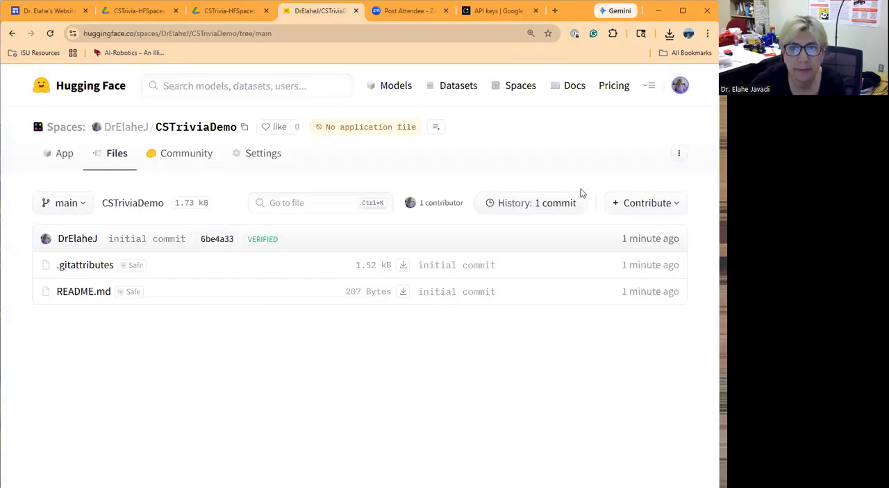
pyautogui.click(645, 210)
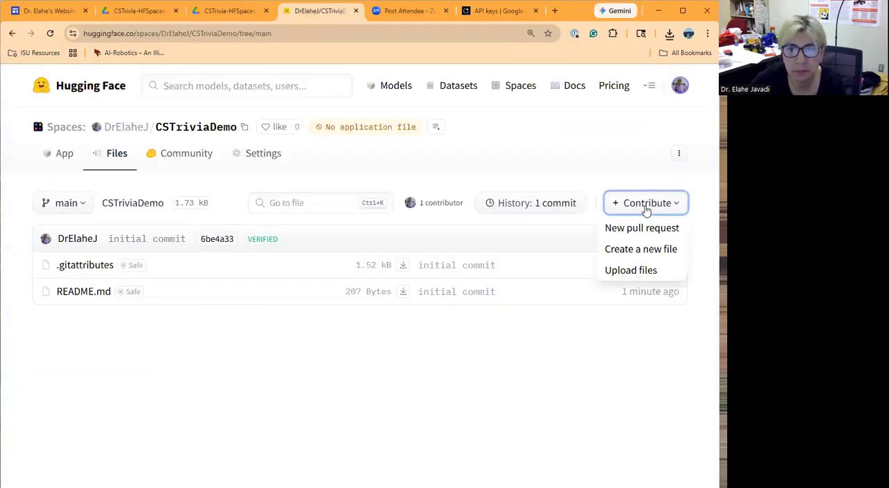
pyautogui.click(607, 269)
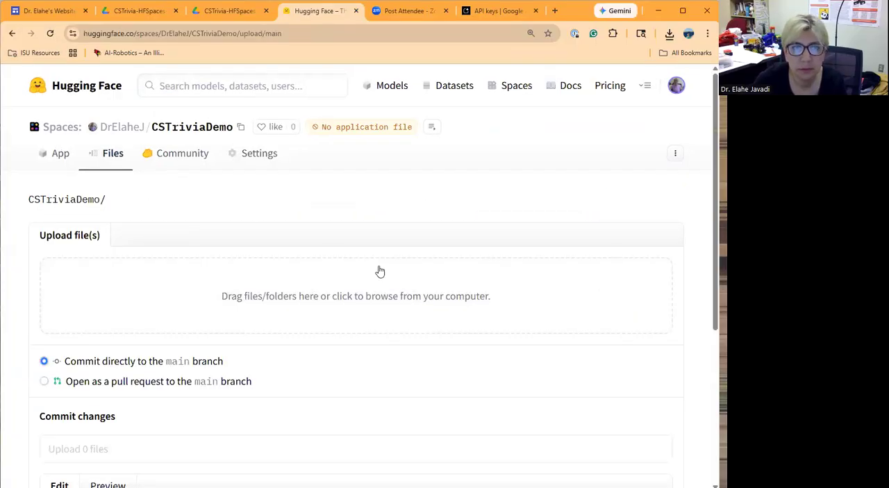
pyautogui.click(269, 290)
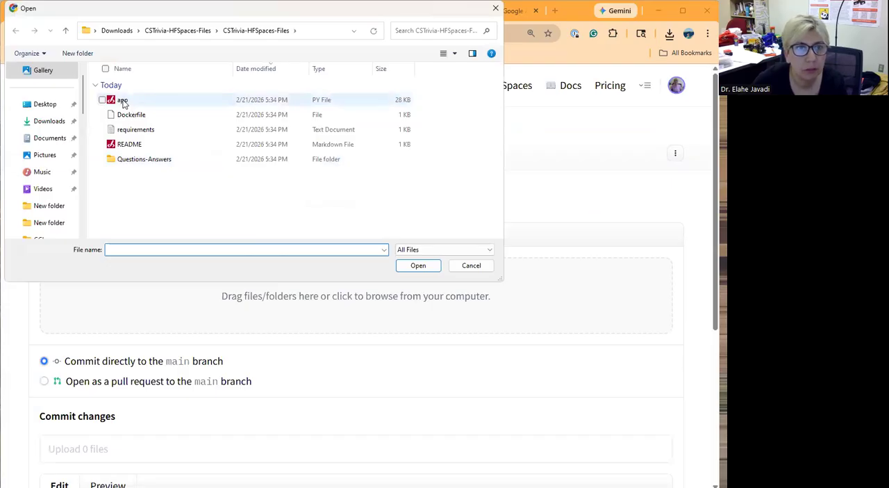
# - Upload app, Dockerfile, requirements and README from the CSTrivia-HFSpaces-Files folder and commit them directly to the main branch
pyautogui.click(122, 101)
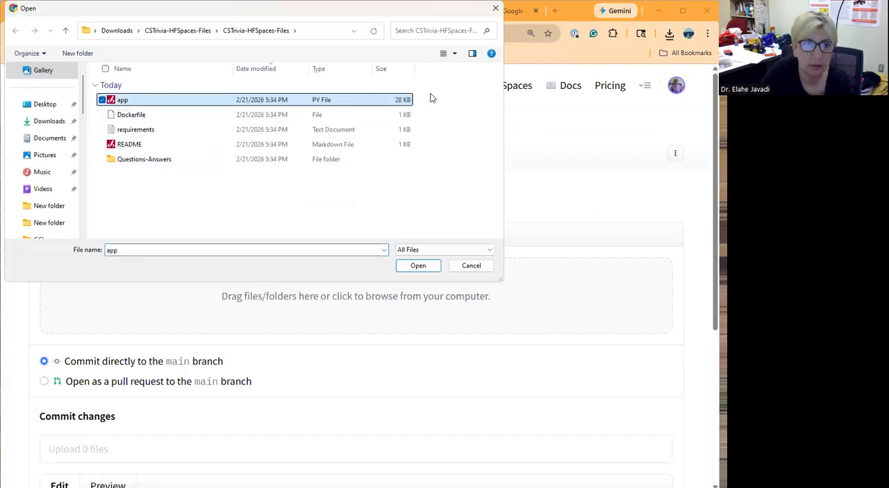
pyautogui.hotkey('shift', 'Down')
pyautogui.hotkey('shift', 'Down')
pyautogui.hotkey('shift', 'Down')
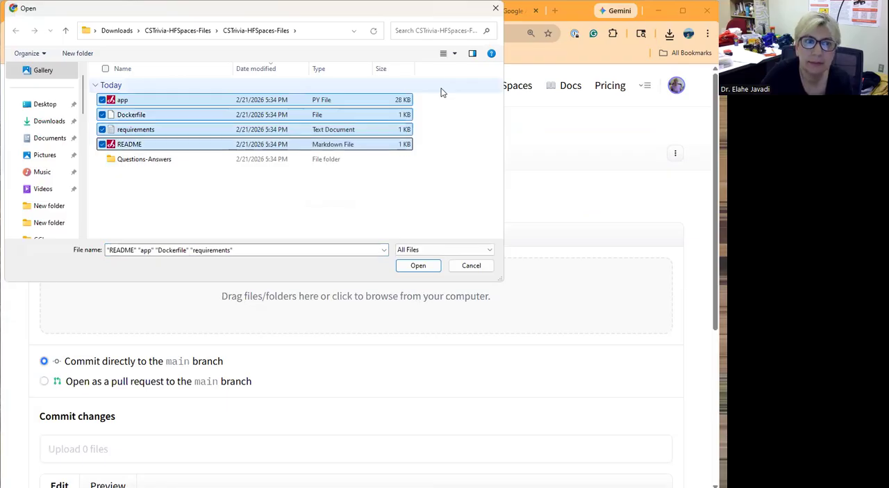
pyautogui.click(417, 266)
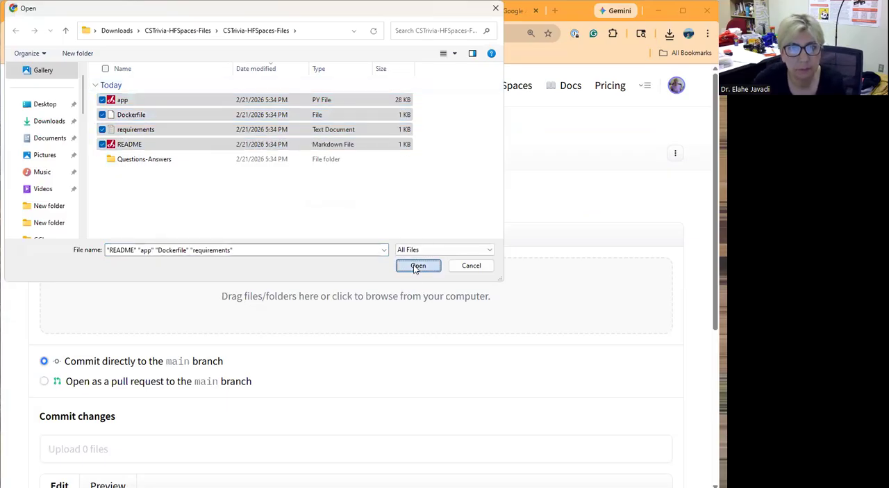
pyautogui.scroll(-5, 414, 266)
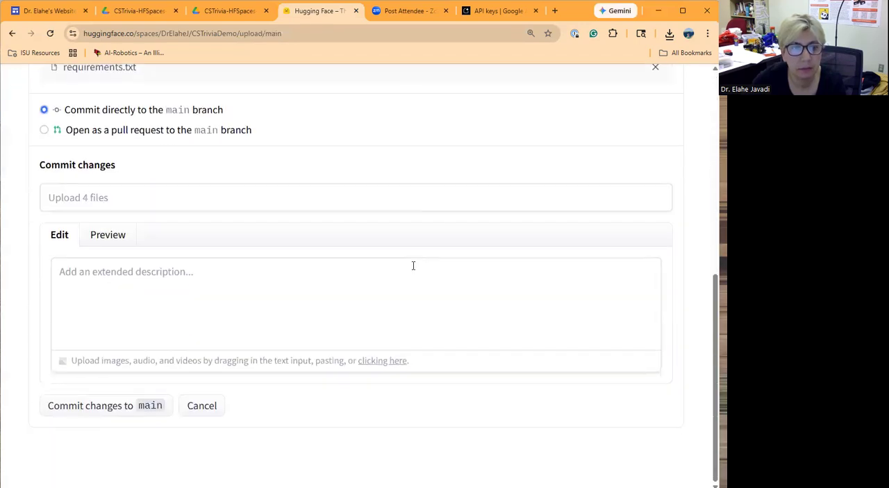
pyautogui.click(132, 408)
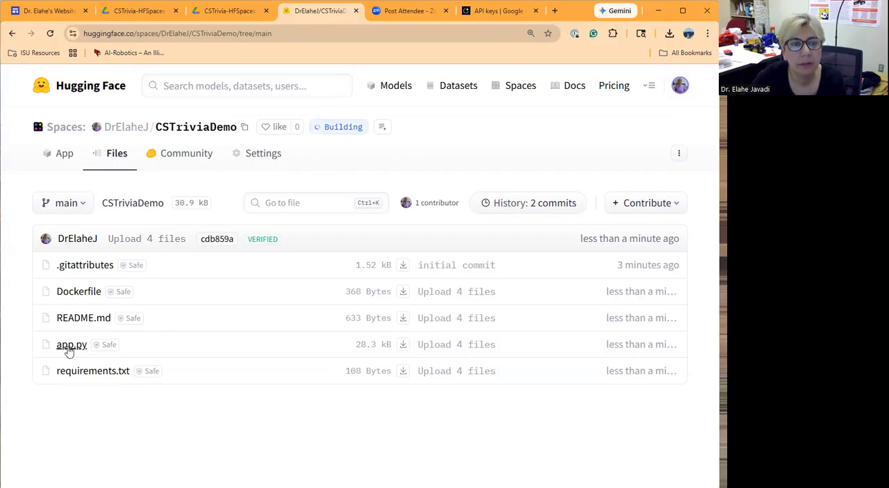
# - Review requirements.txt and then app.py in the Space, examining the API key handling, preset questions, search functions and page styling
pyautogui.click(109, 375)
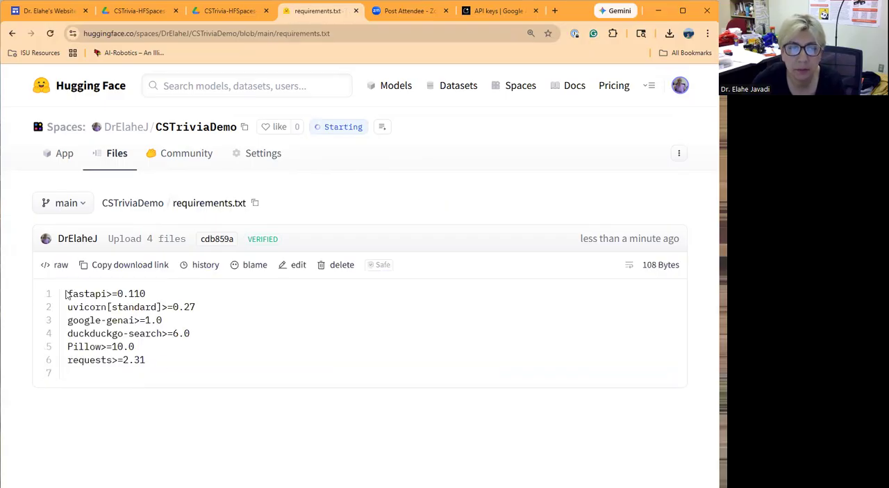
pyautogui.click(118, 157)
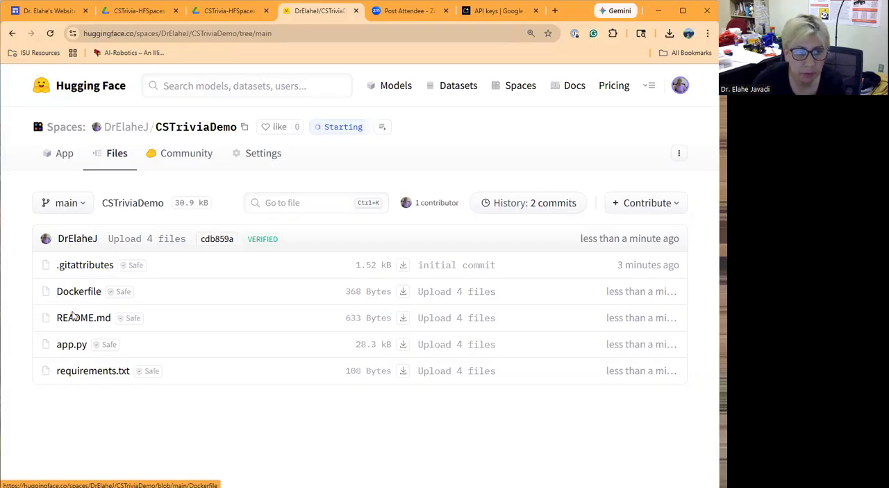
pyautogui.click(73, 345)
pyautogui.scroll(-2, 184, 319)
pyautogui.scroll(-6, 184, 318)
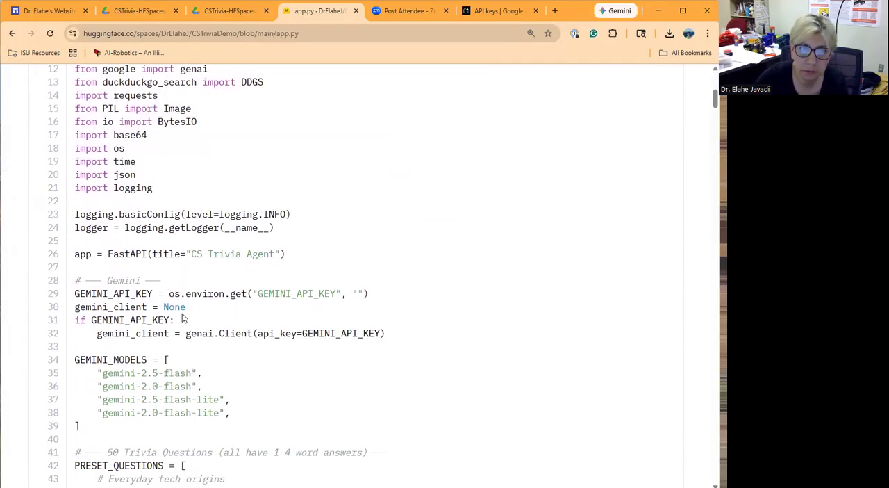
pyautogui.scroll(-5, 181, 308)
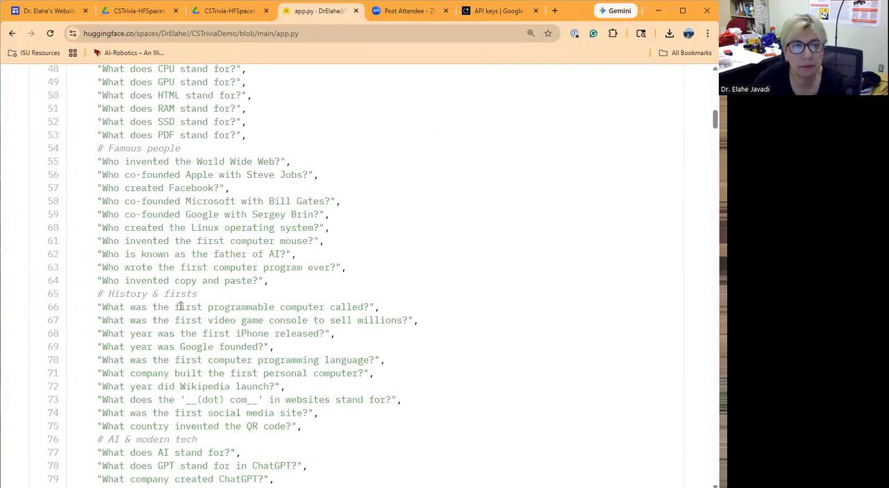
pyautogui.scroll(-8, 180, 306)
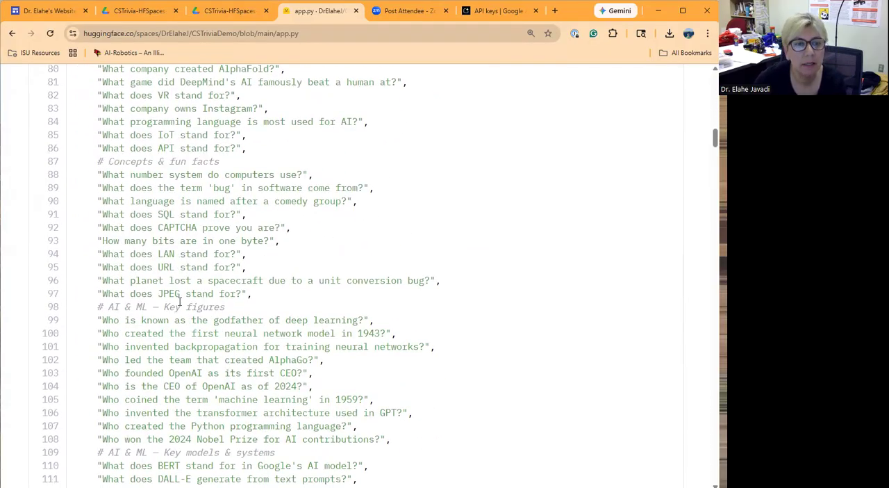
pyautogui.scroll(-17, 180, 301)
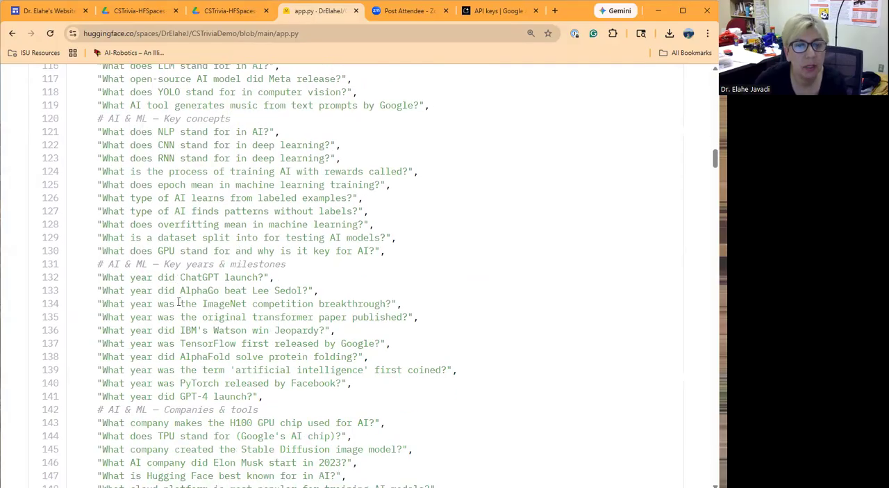
pyautogui.scroll(-14, 243, 293)
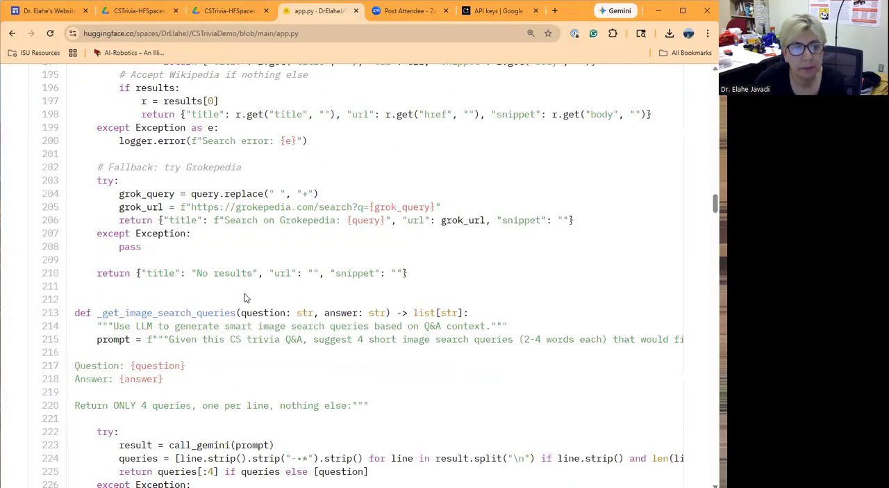
pyautogui.scroll(-11, 241, 292)
pyautogui.scroll(-6, 239, 297)
pyautogui.scroll(-12, 240, 297)
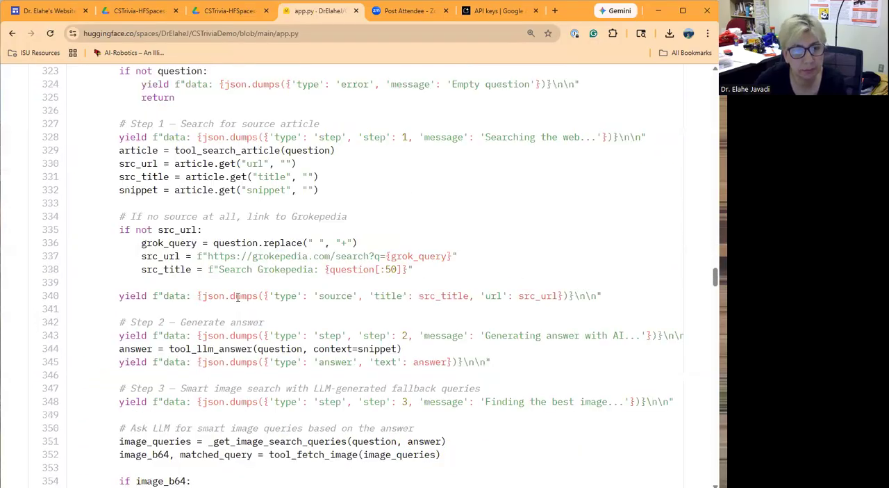
pyautogui.scroll(-18, 237, 297)
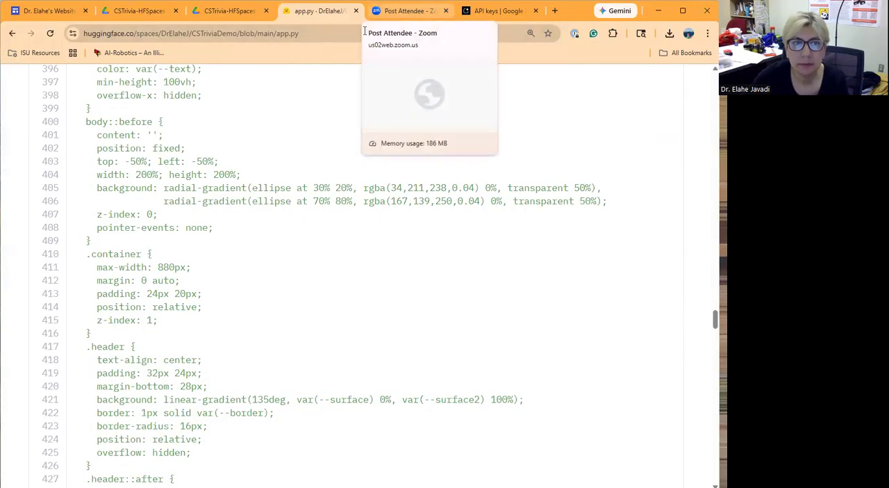
pyautogui.scroll(10, 290, 124)
pyautogui.scroll(14, 290, 124)
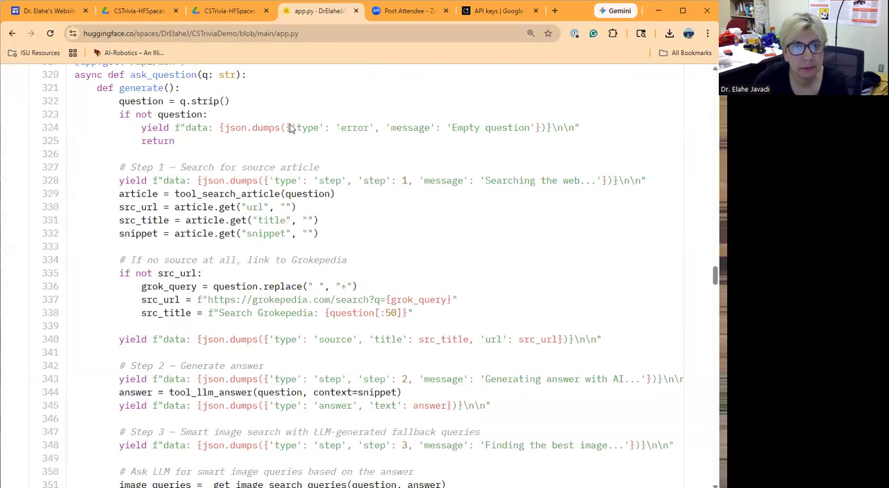
pyautogui.scroll(20, 291, 130)
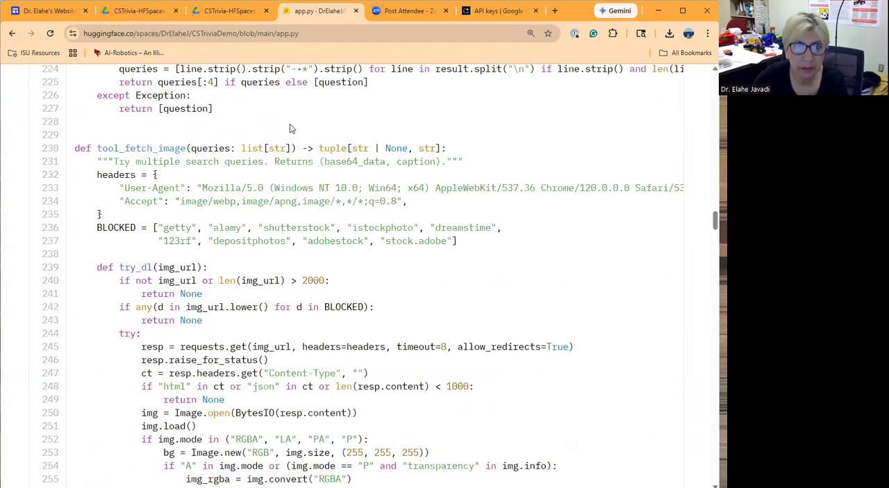
pyautogui.scroll(18, 291, 128)
pyautogui.scroll(8, 291, 128)
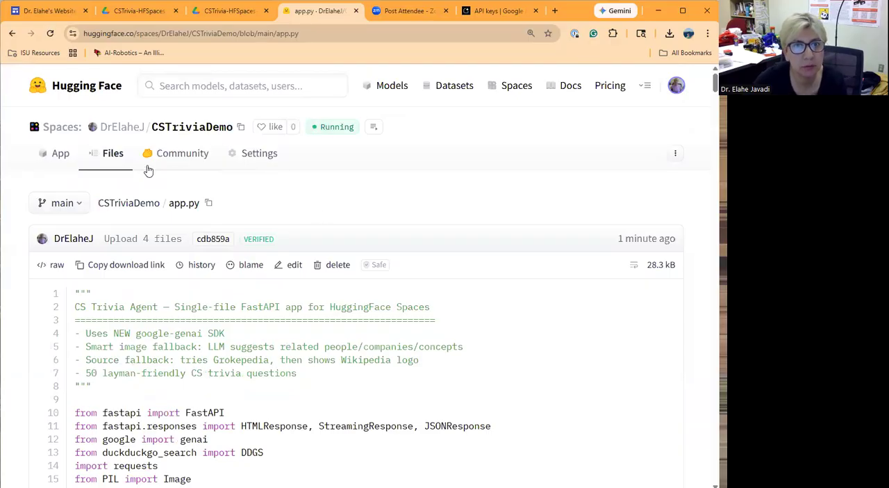
# - Open the Space's app, ask the agent preset question #16, "Who created the Linux operating system?", and view its answer, source and image
pyautogui.click(61, 155)
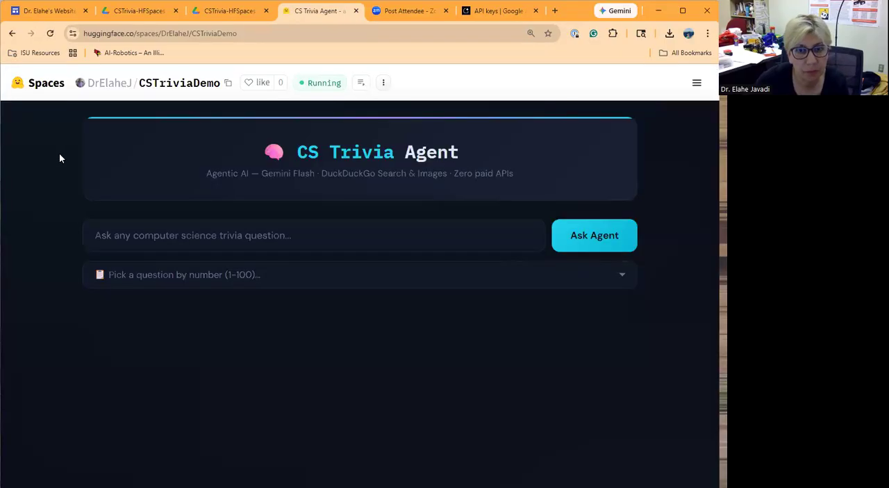
pyautogui.click(247, 284)
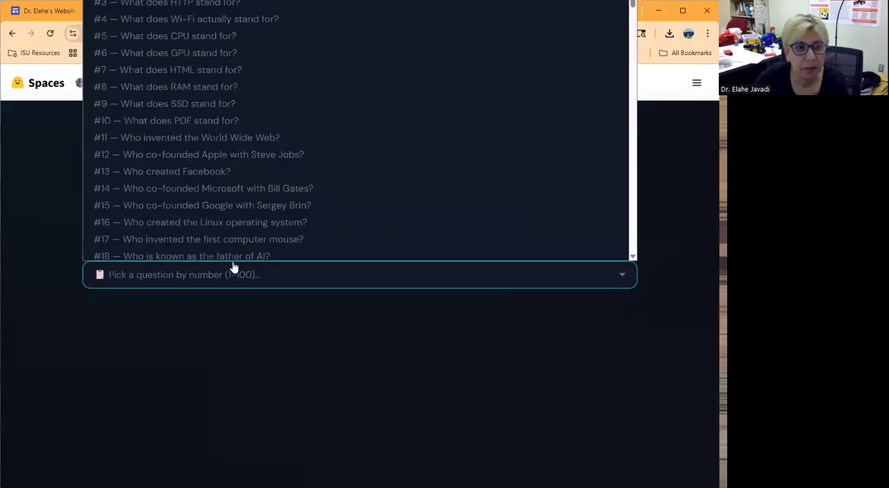
pyautogui.click(133, 220)
pyautogui.click(597, 243)
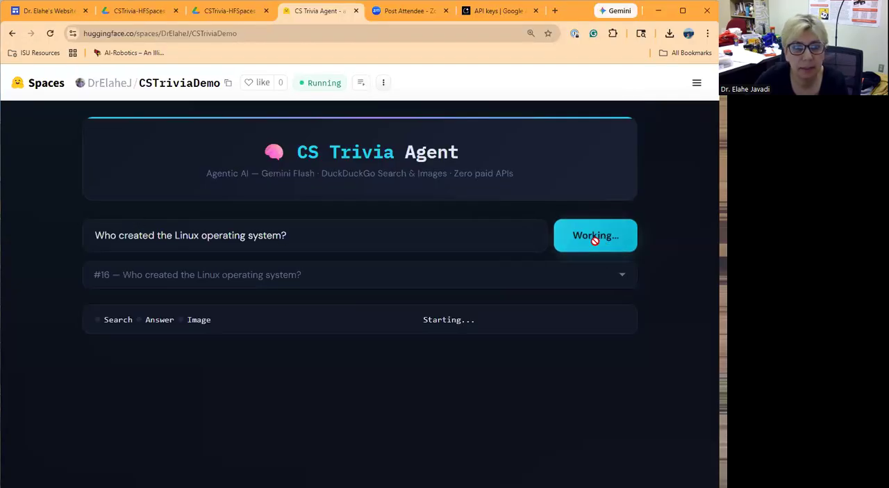
pyautogui.scroll(-1, 438, 258)
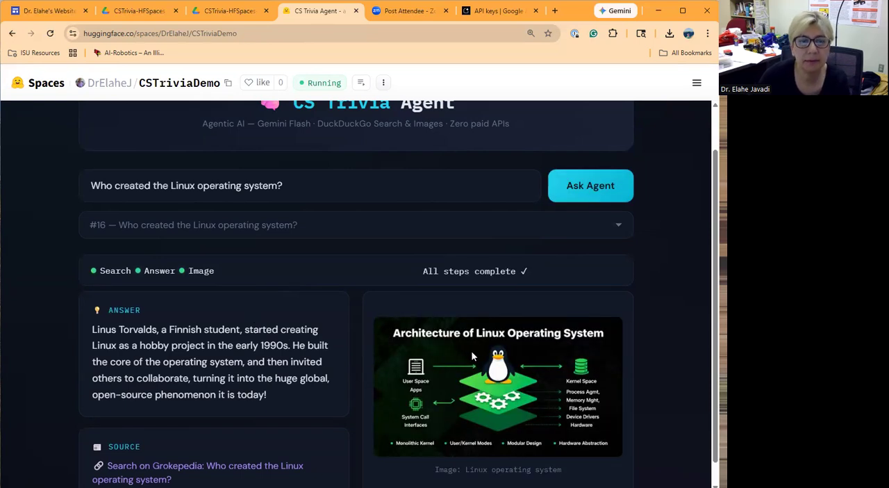
pyautogui.scroll(-1, 468, 355)
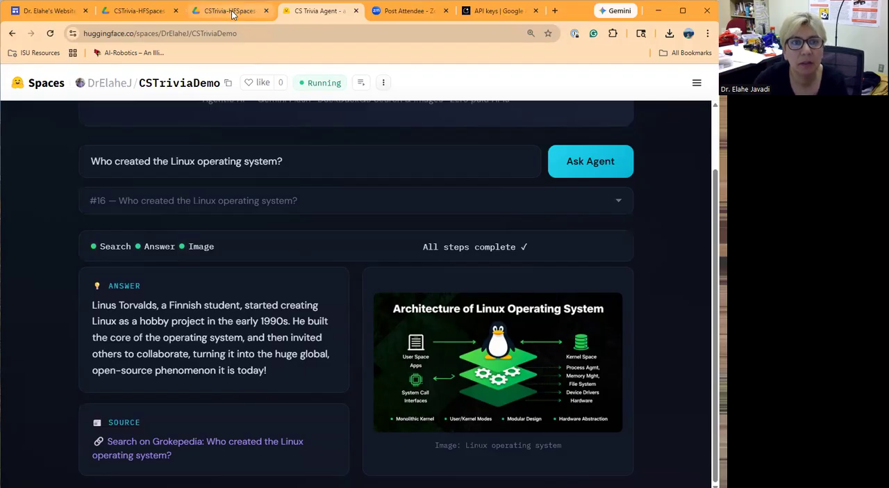
pyautogui.moveTo(235, 19)
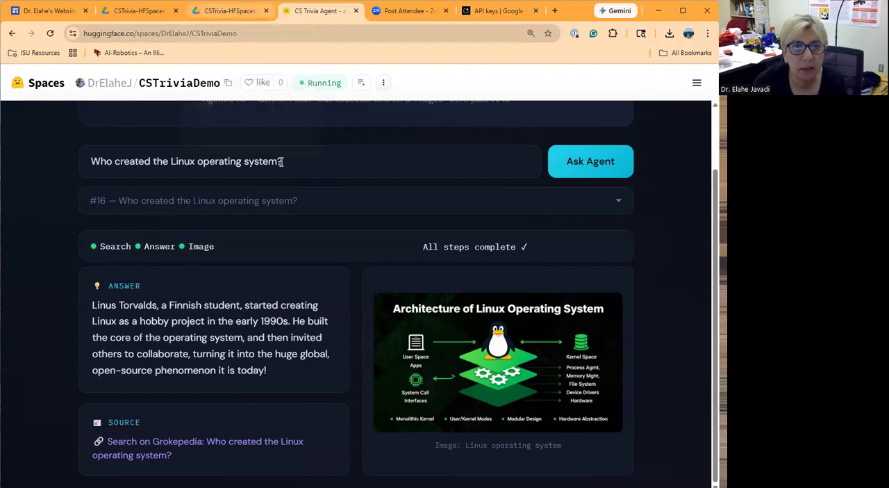
# - Reload the CSTriviaDemo Space to its empty question form and go to the Space's file list
pyautogui.click(175, 85)
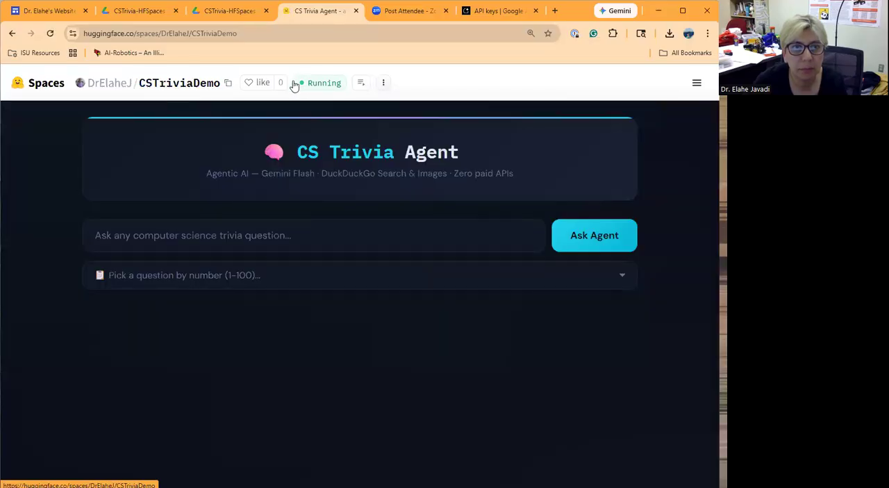
pyautogui.click(360, 84)
pyautogui.click(384, 84)
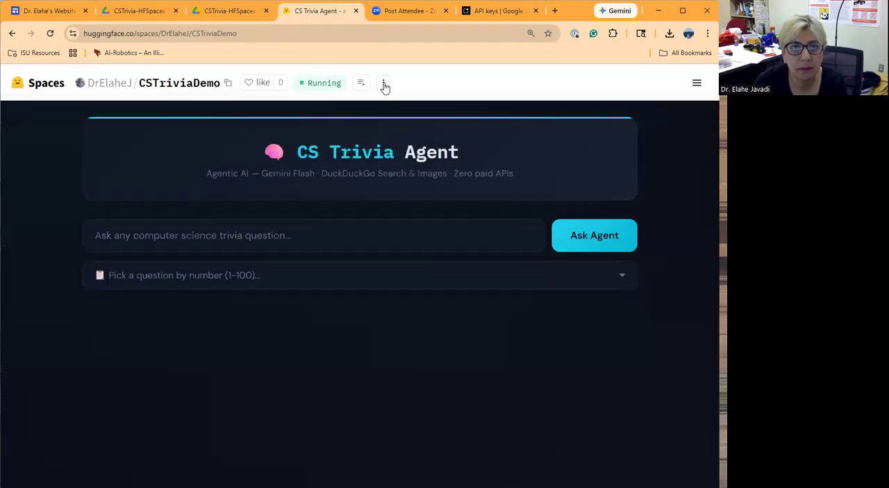
pyautogui.click(383, 84)
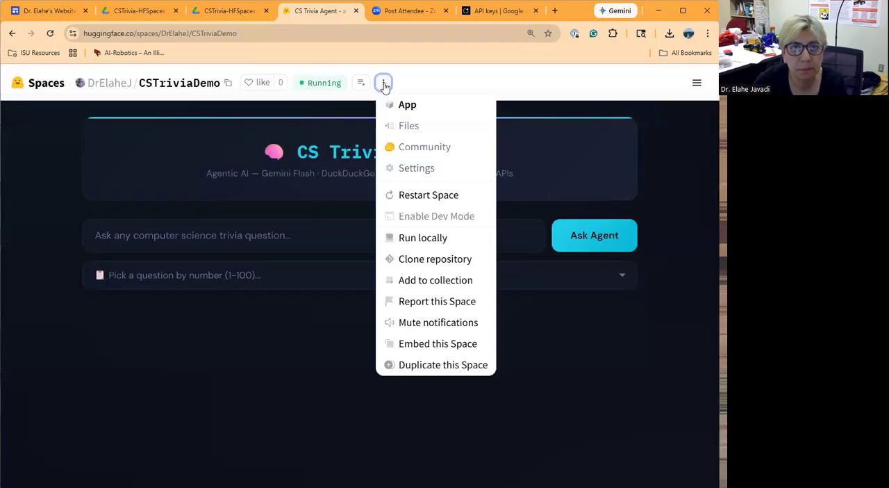
pyautogui.click(413, 129)
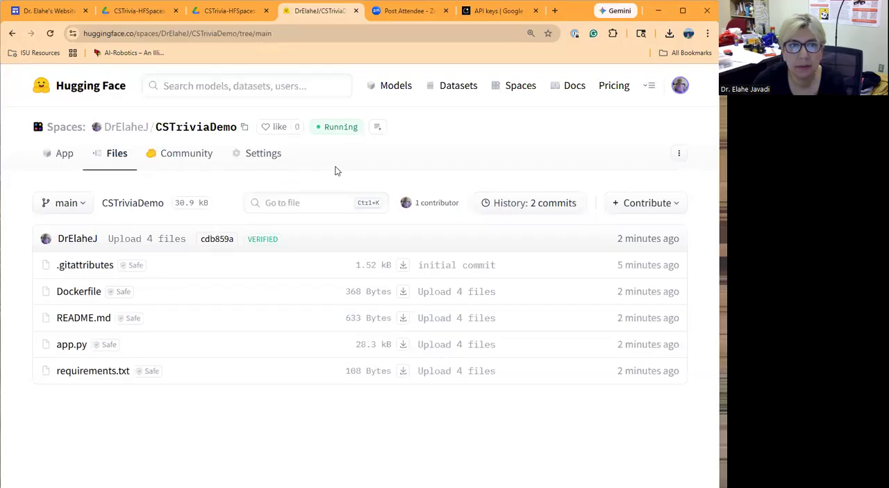
# - View the Space's iframe embed code and direct URL, close them, and open the Hugging Face Models catalogue
pyautogui.click(679, 155)
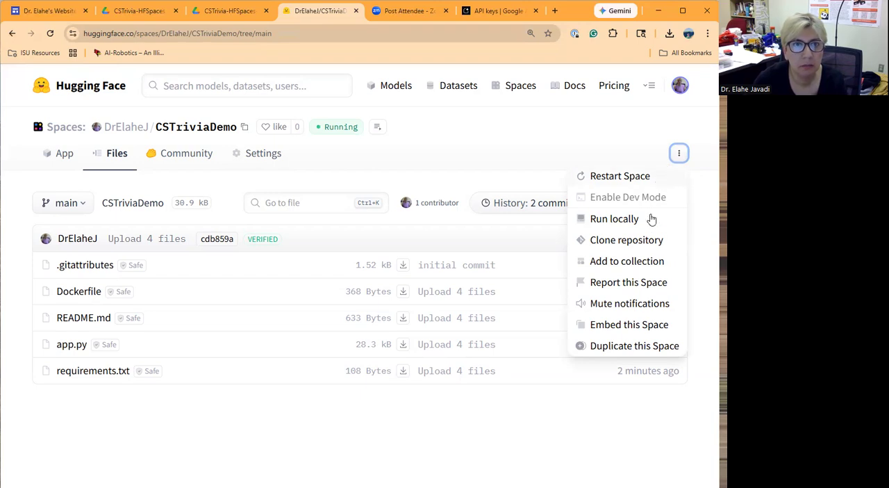
pyautogui.click(626, 325)
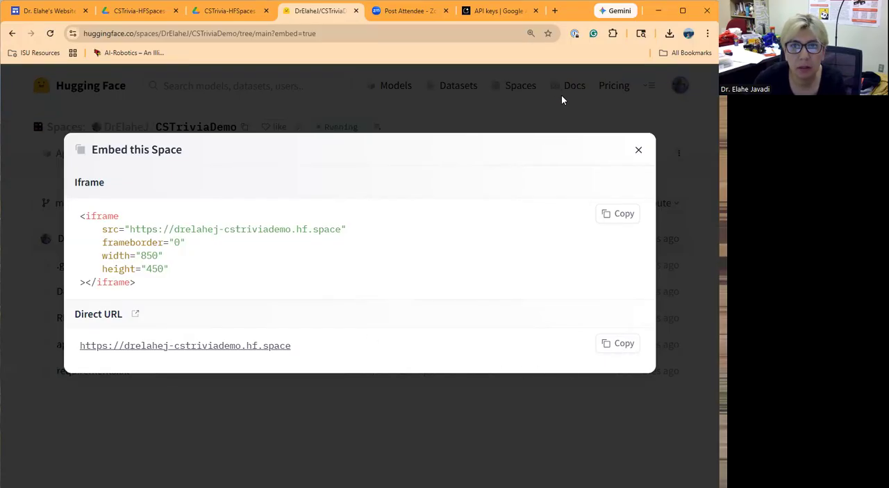
pyautogui.click(547, 115)
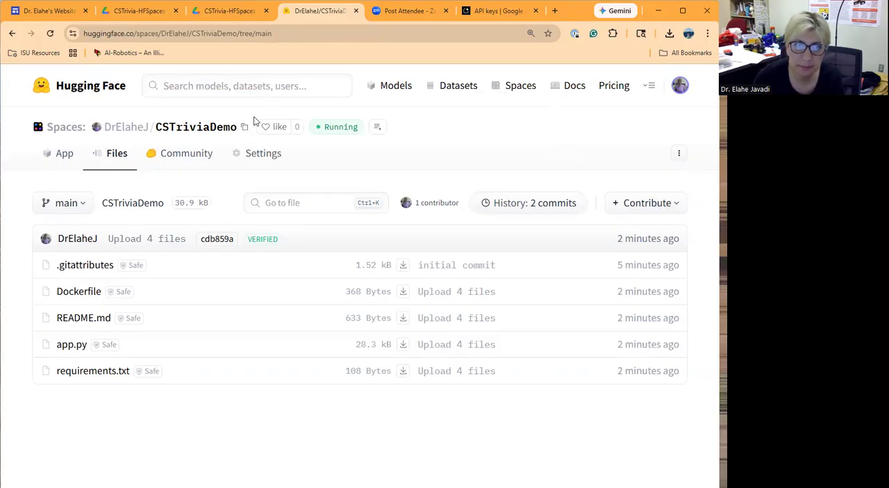
pyautogui.click(387, 90)
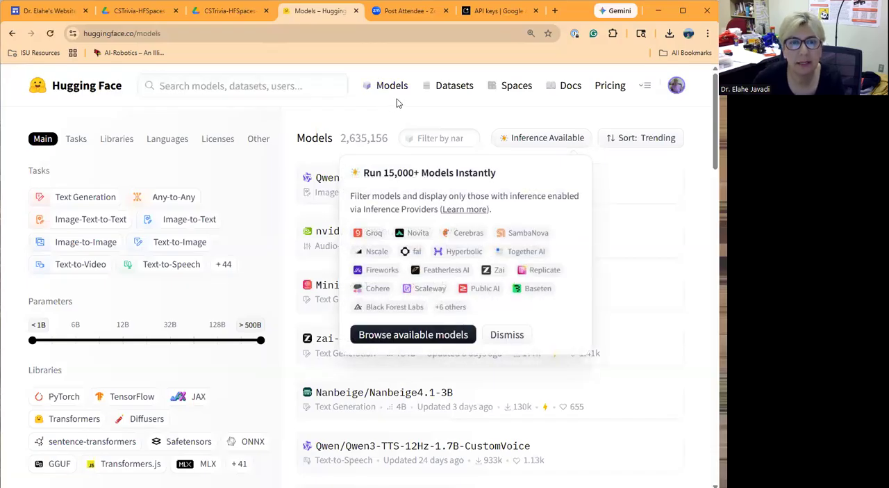